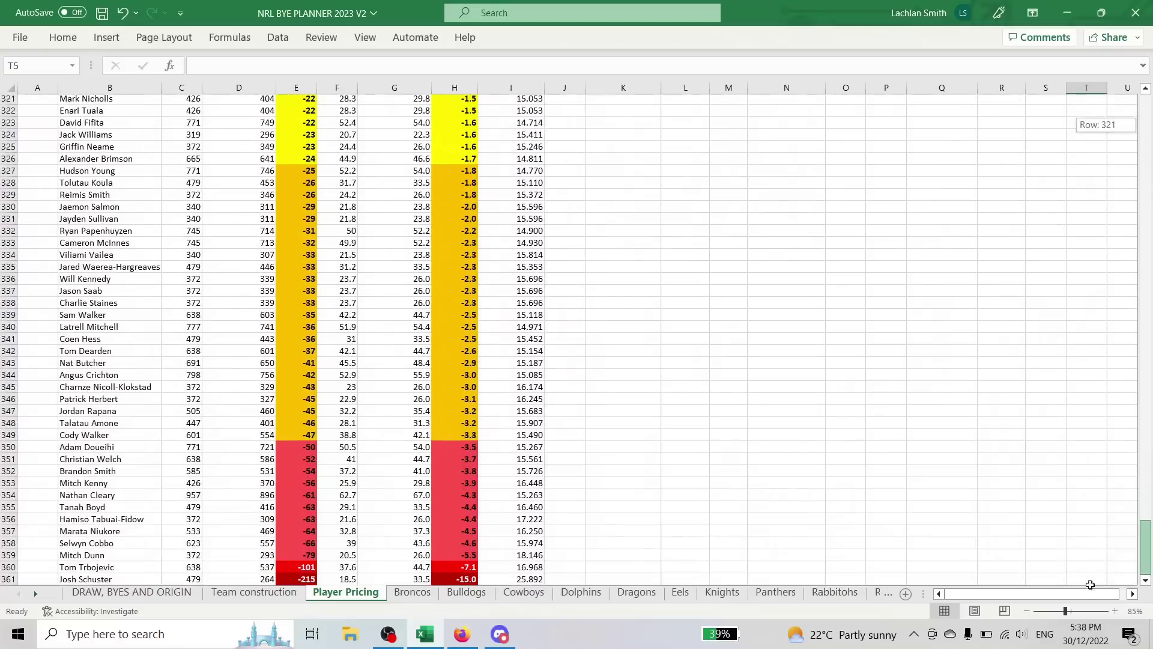
Step: Review the lowest-value players in rows 359 to 361 of the Player Pricing sheet and return to the start of the list
scroll(337, 578, down, 1)
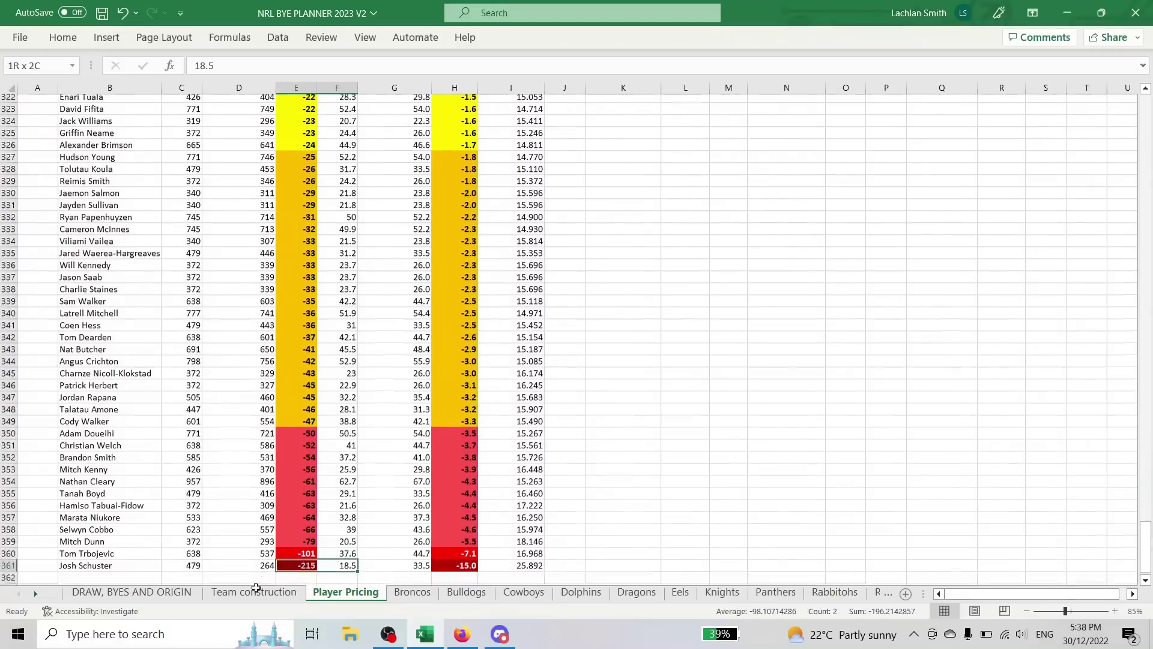
click(102, 553)
click(99, 530)
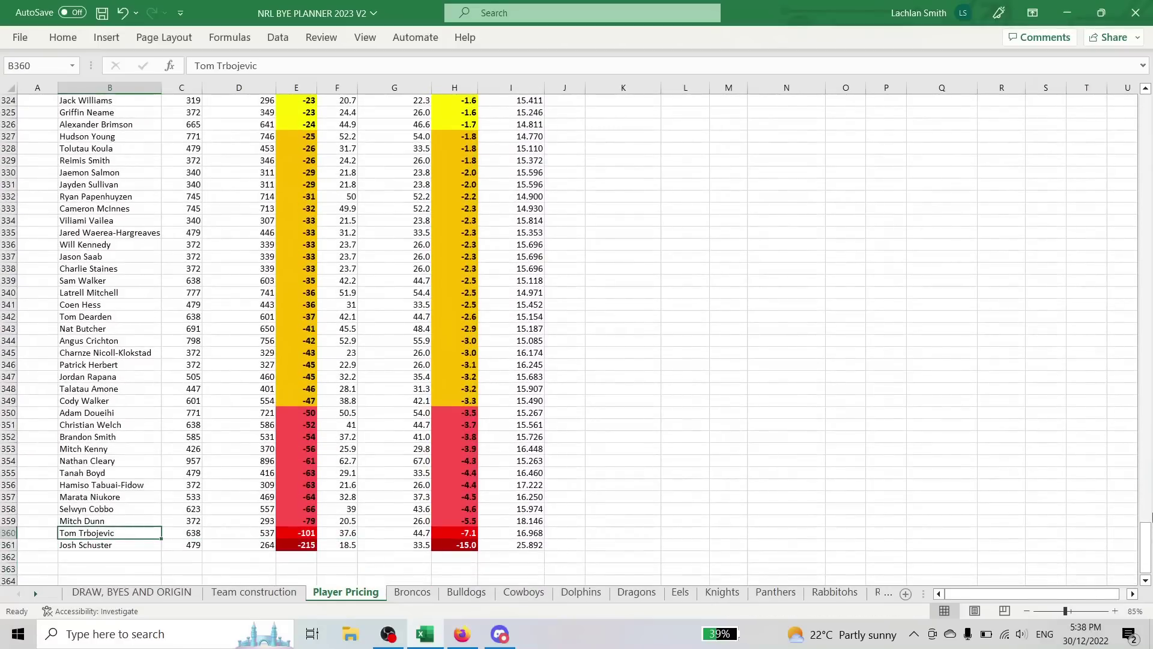
drag(1146, 544, 1145, 113)
click(730, 353)
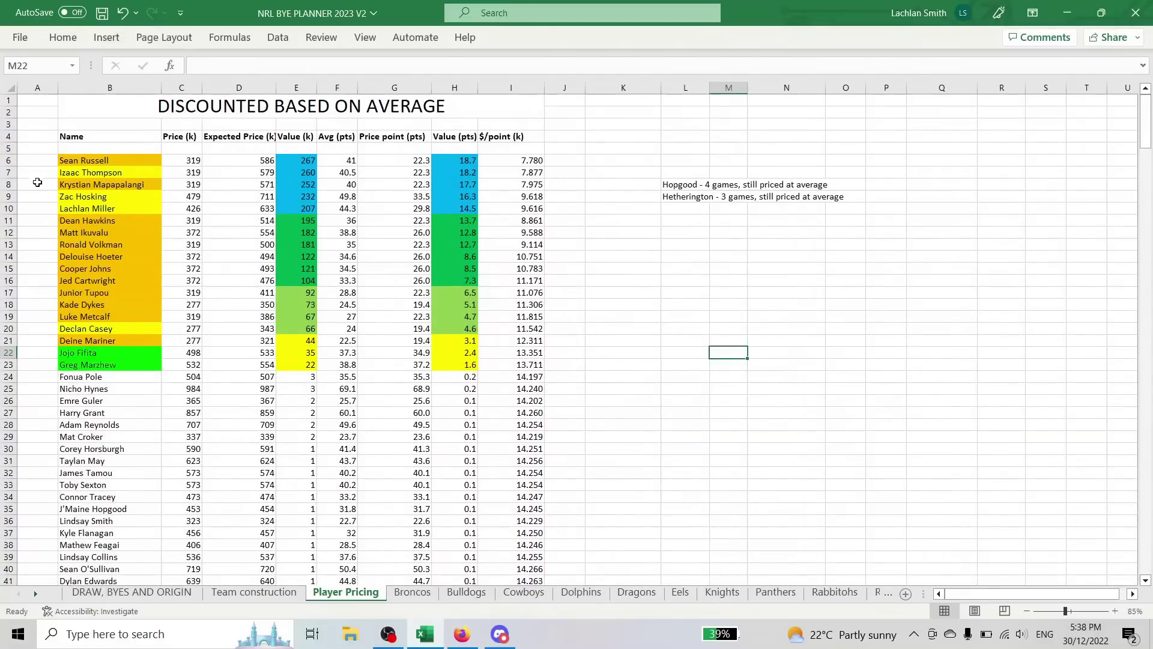
Step: Compare the prices and point averages of the colour-coded discounted players in rows 6 to 23
click(376, 147)
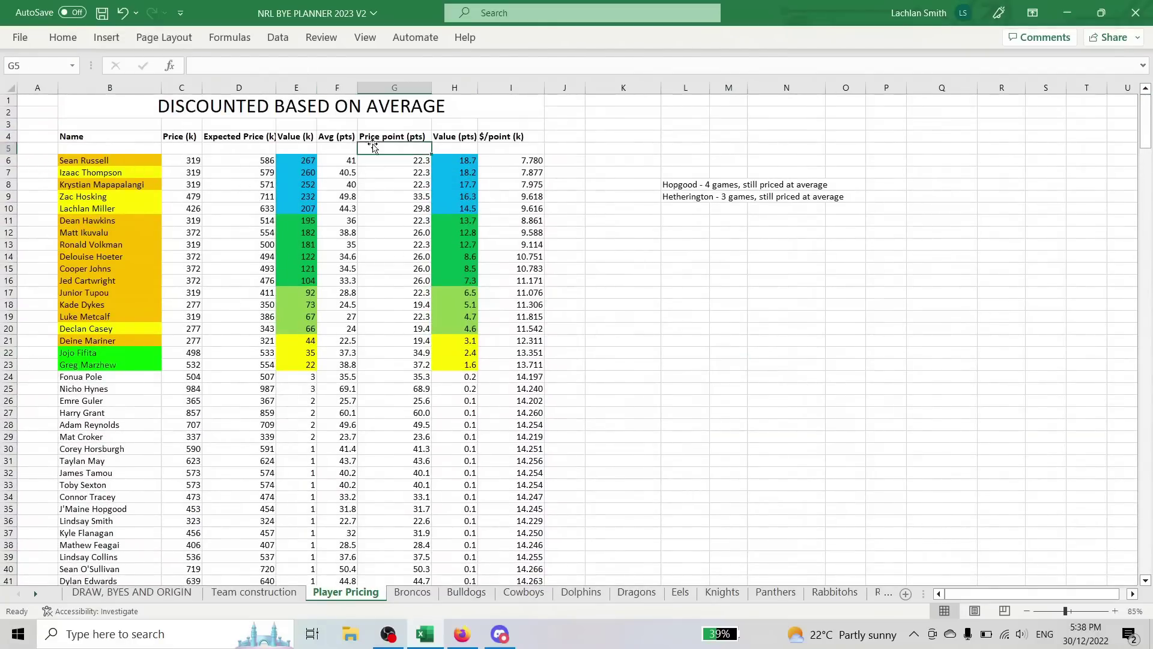
click(337, 160)
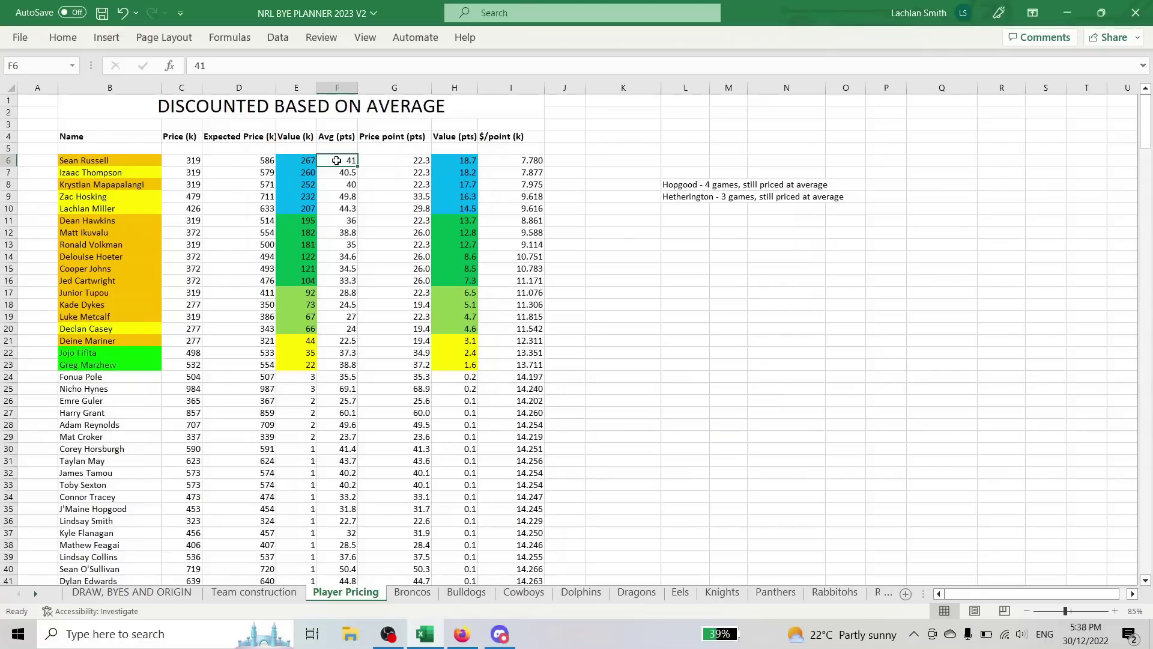
click(345, 182)
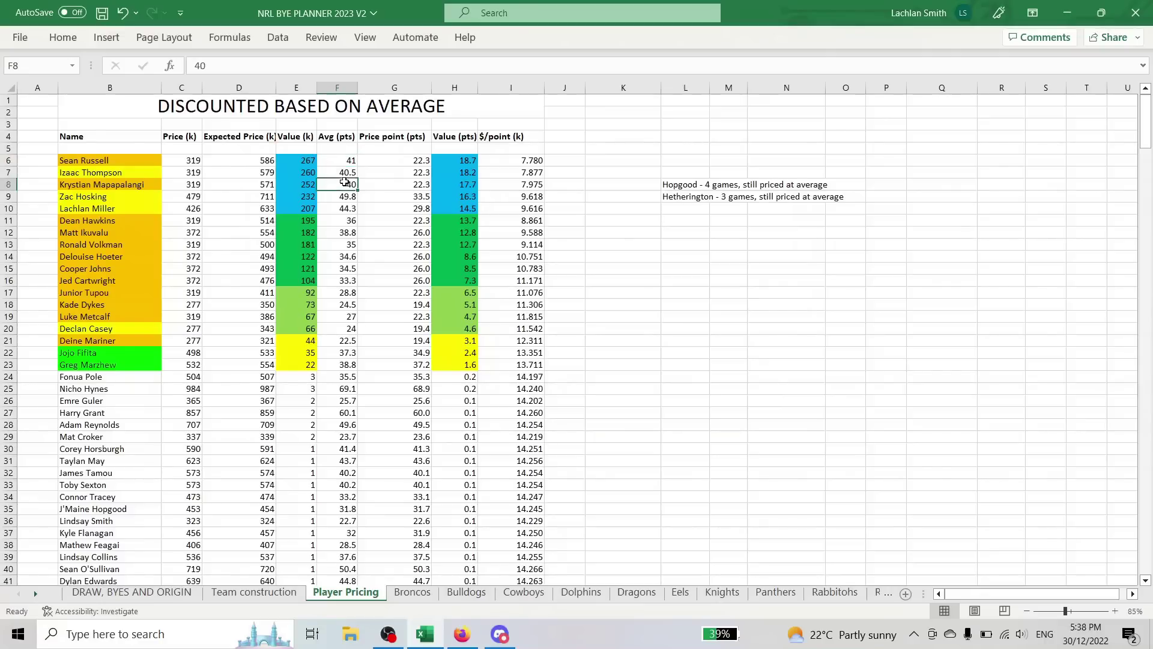
drag(193, 156, 193, 364)
click(330, 267)
drag(335, 160, 344, 360)
click(565, 341)
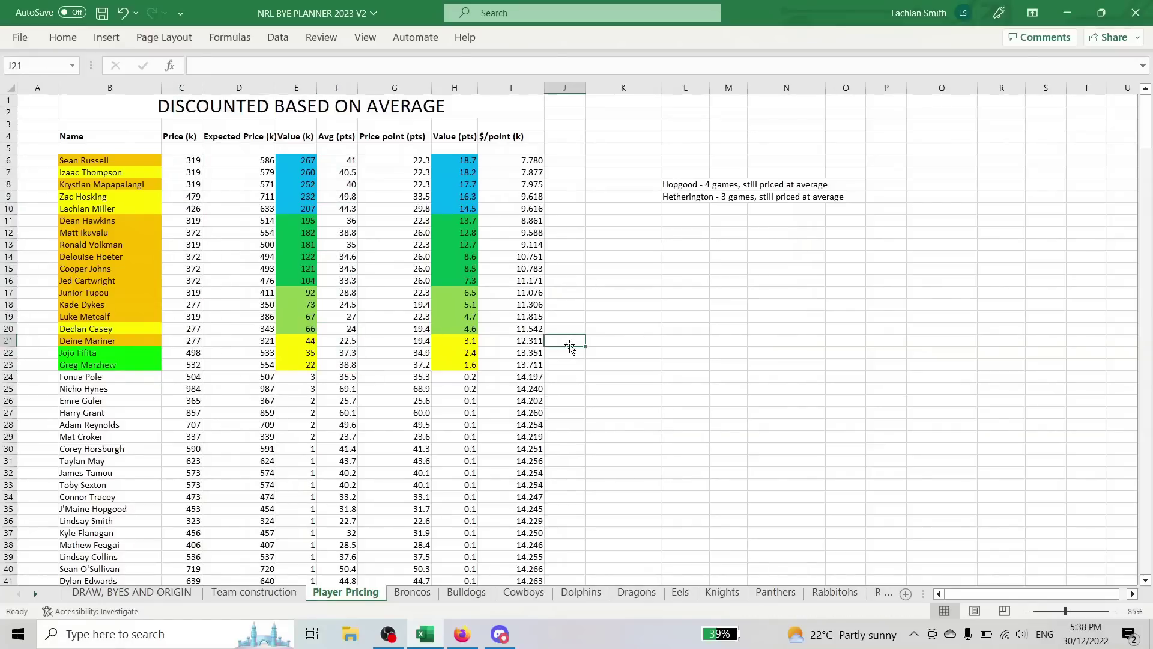
click(566, 365)
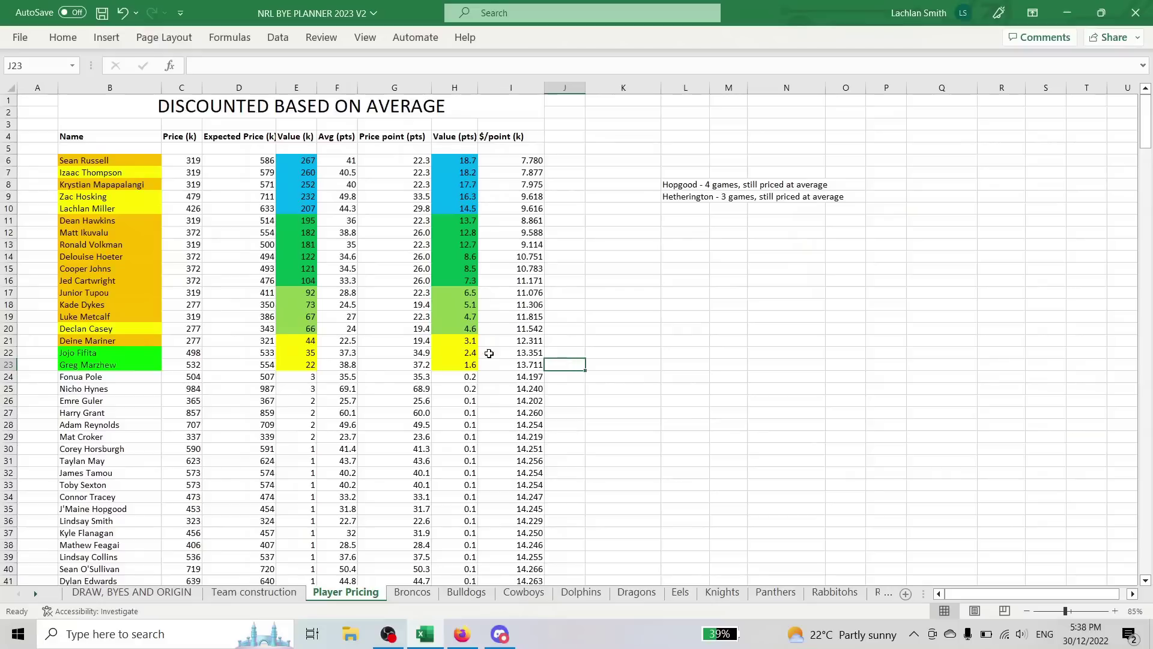
Step: Examine the full pricing row of the first discounted player in row 6, including average, price and price point formula
click(336, 161)
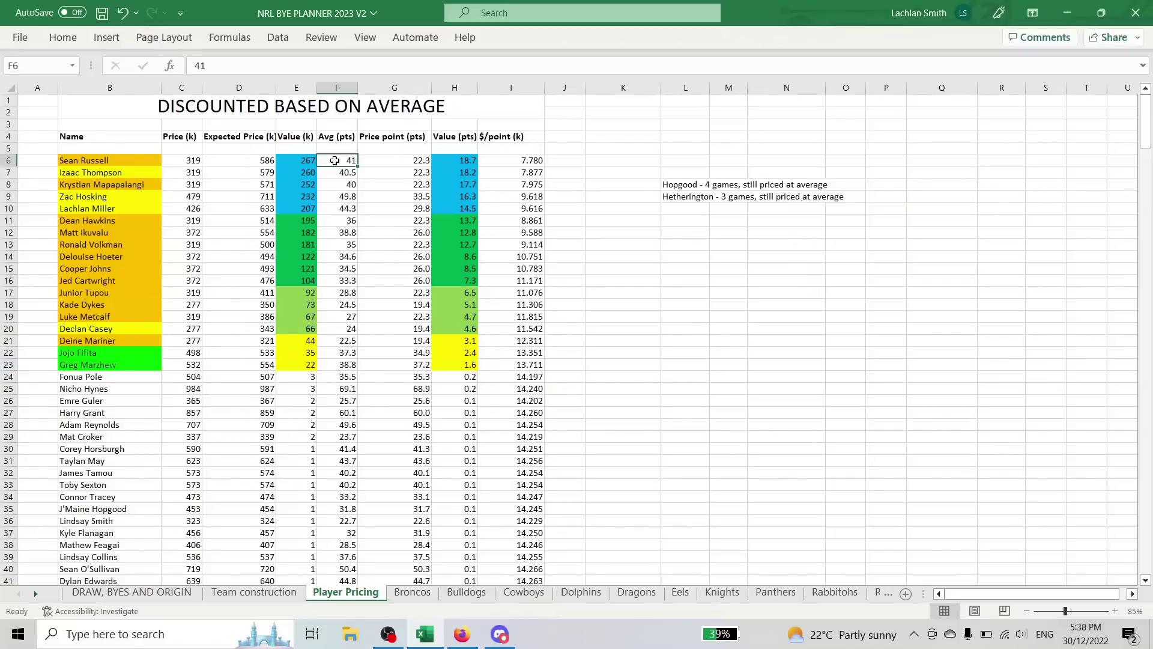
click(142, 157)
drag(141, 157, 514, 161)
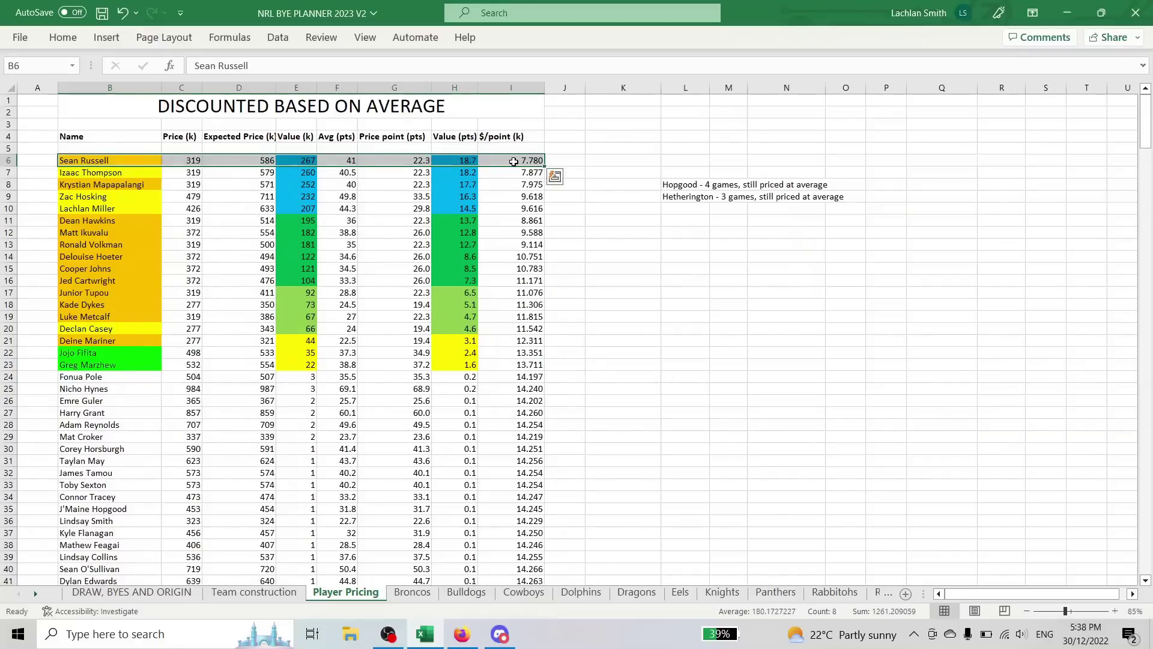
click(329, 161)
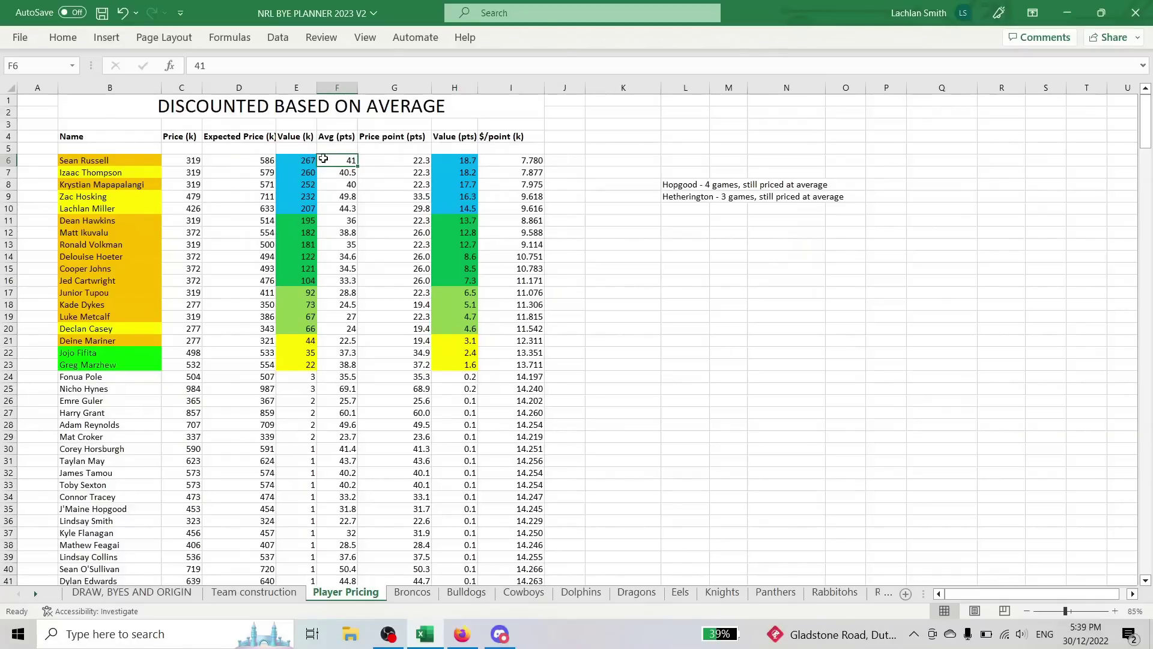
click(191, 160)
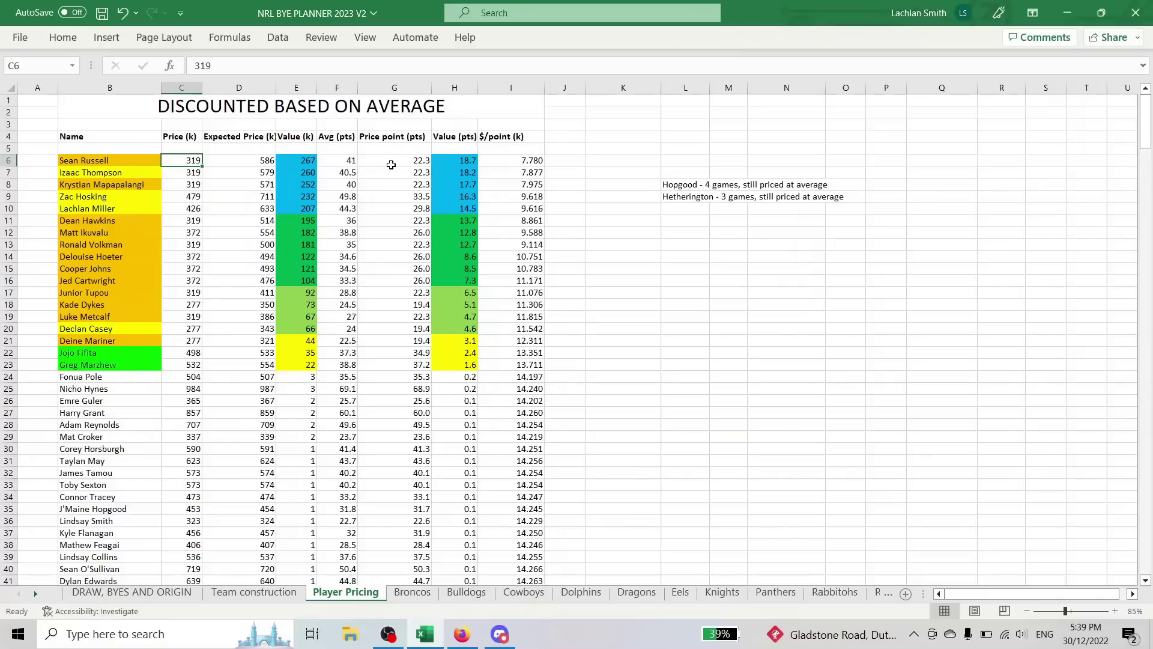
click(352, 162)
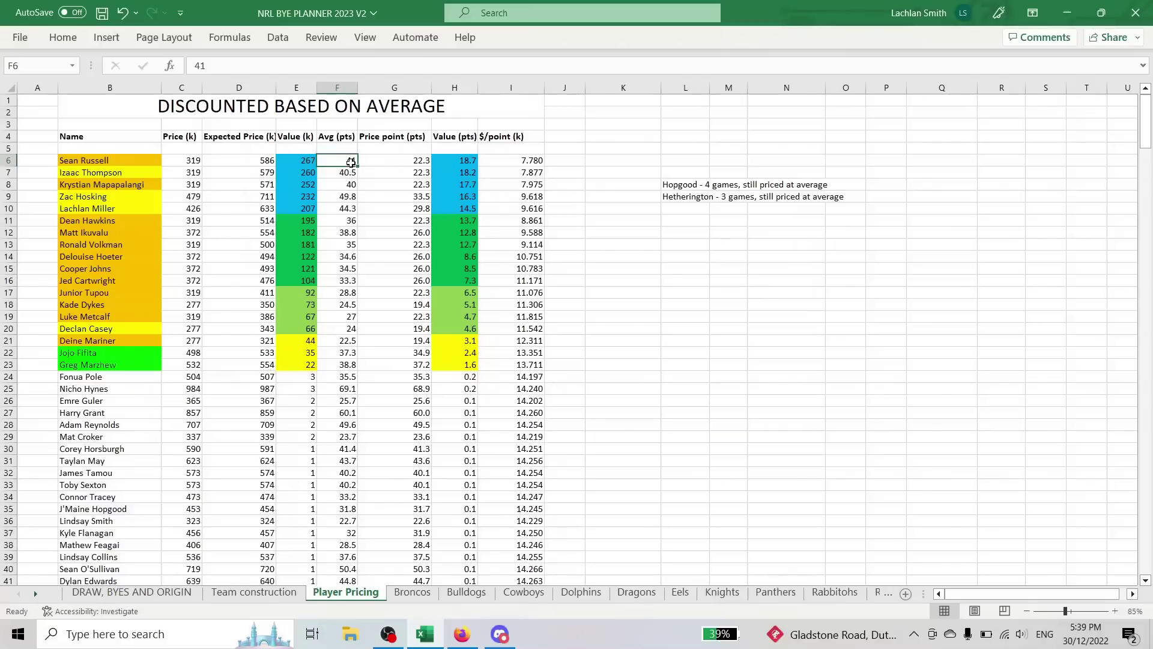
click(369, 157)
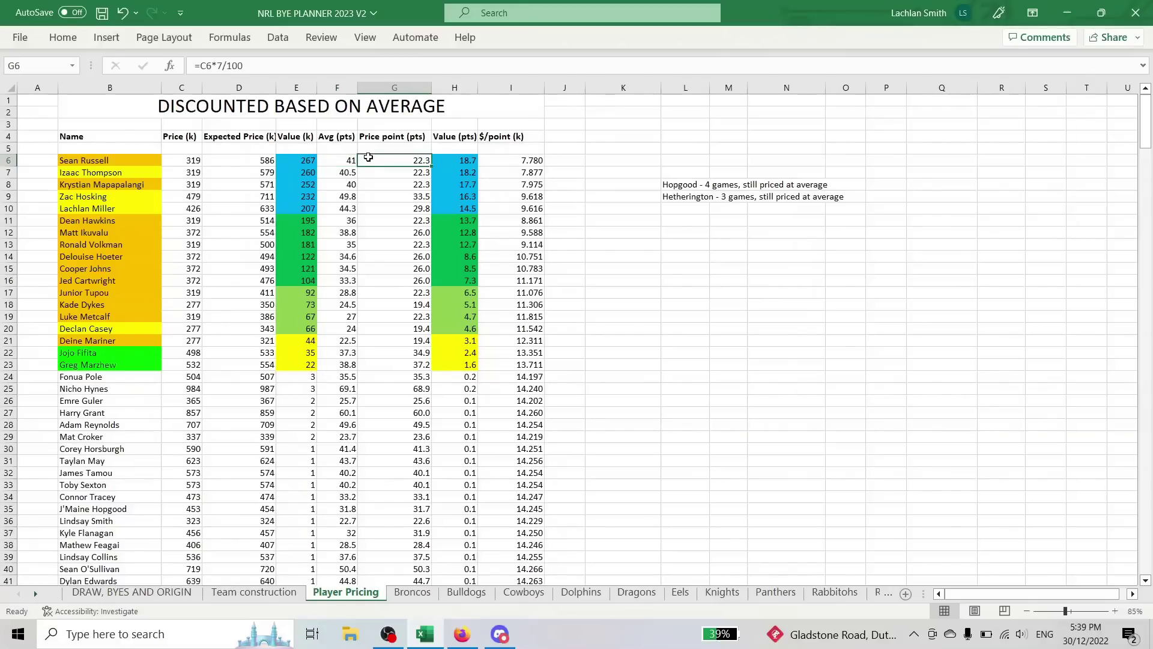
Step: Check the row 6 player's price against the expected price and the resulting value in thousands
key(Left)
key(Left)
key(Left)
key(Left)
key(Left)
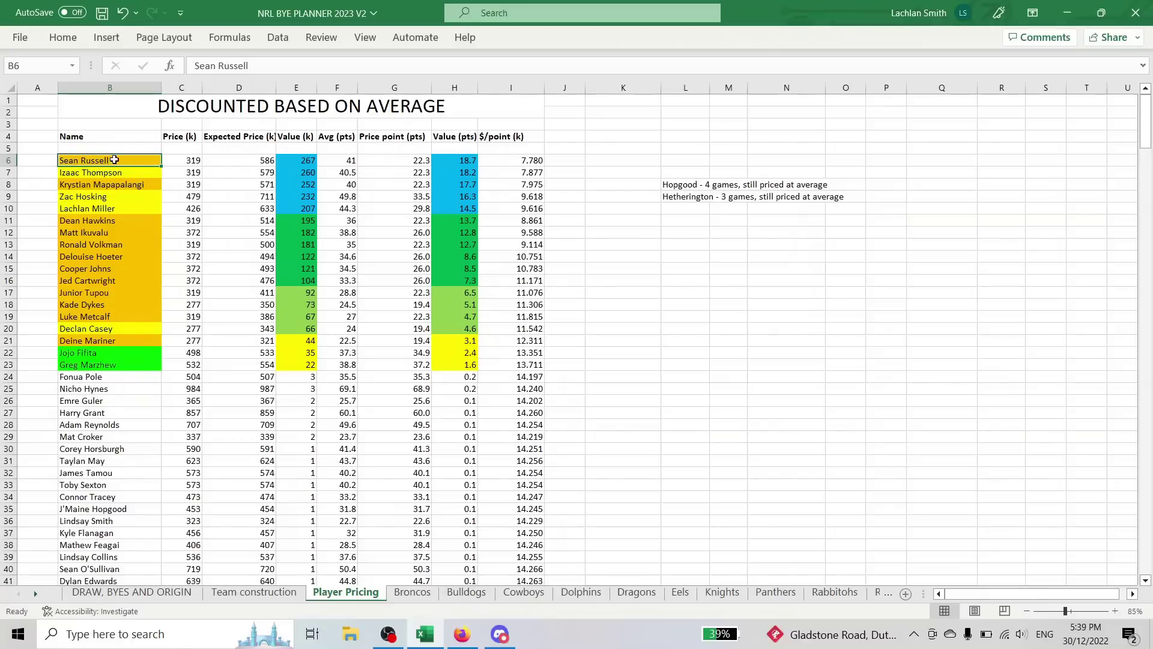
click(187, 158)
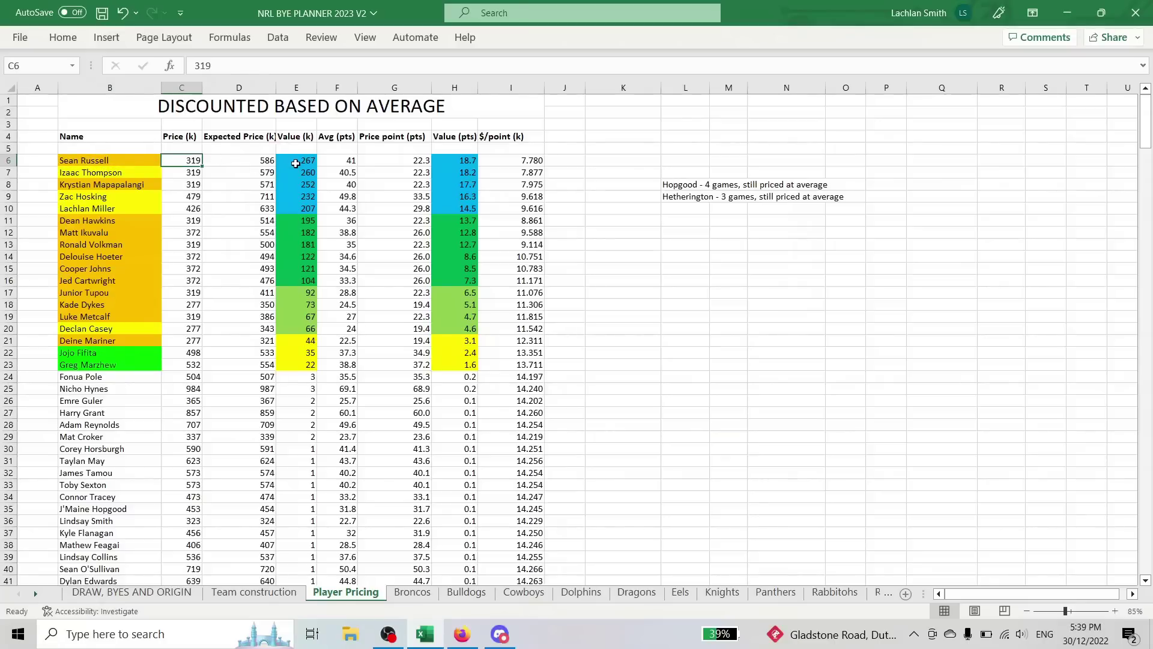
drag(295, 164, 150, 161)
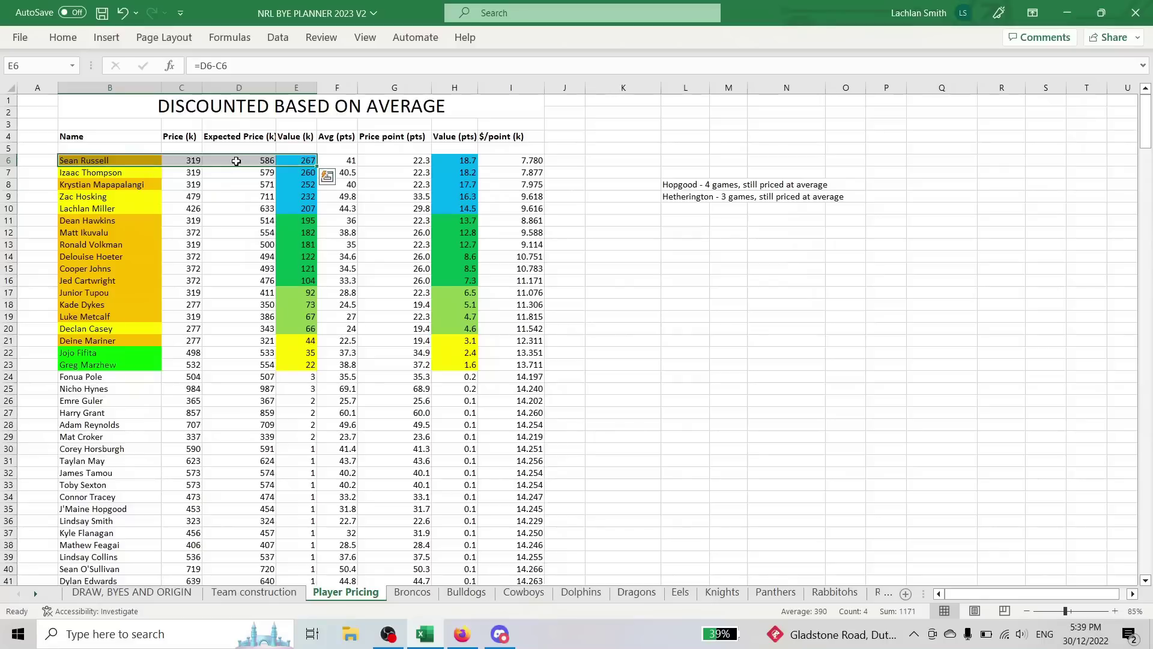
click(47, 168)
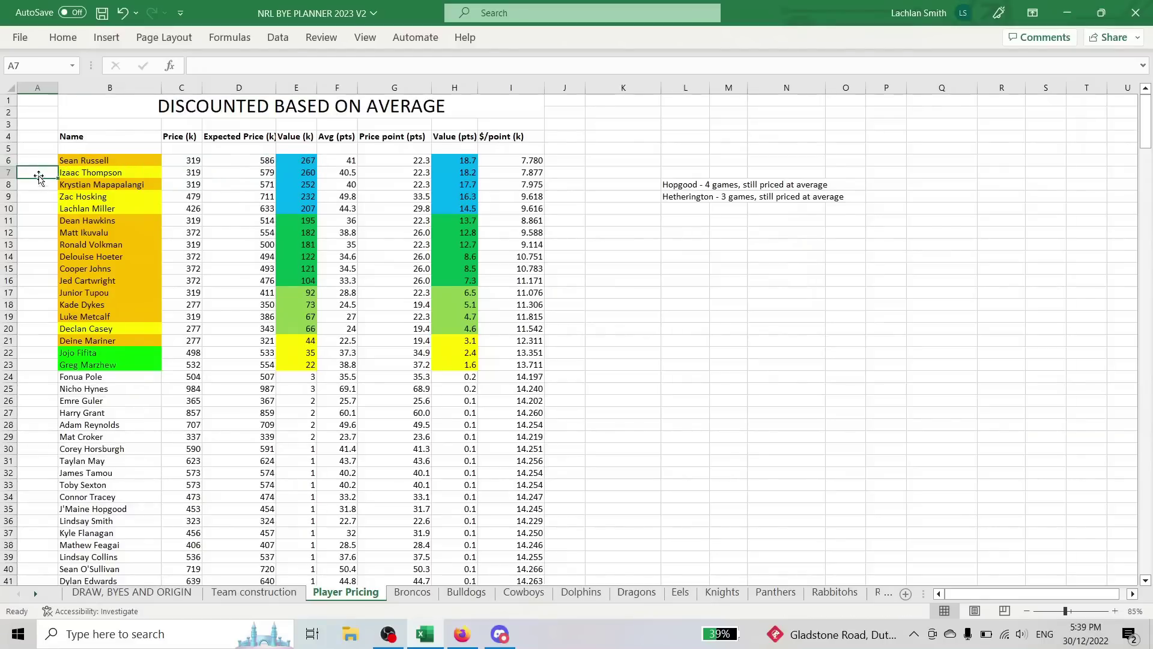
Step: Review the yellow and orange colour coding of the player names in rows 6 to 19
click(76, 172)
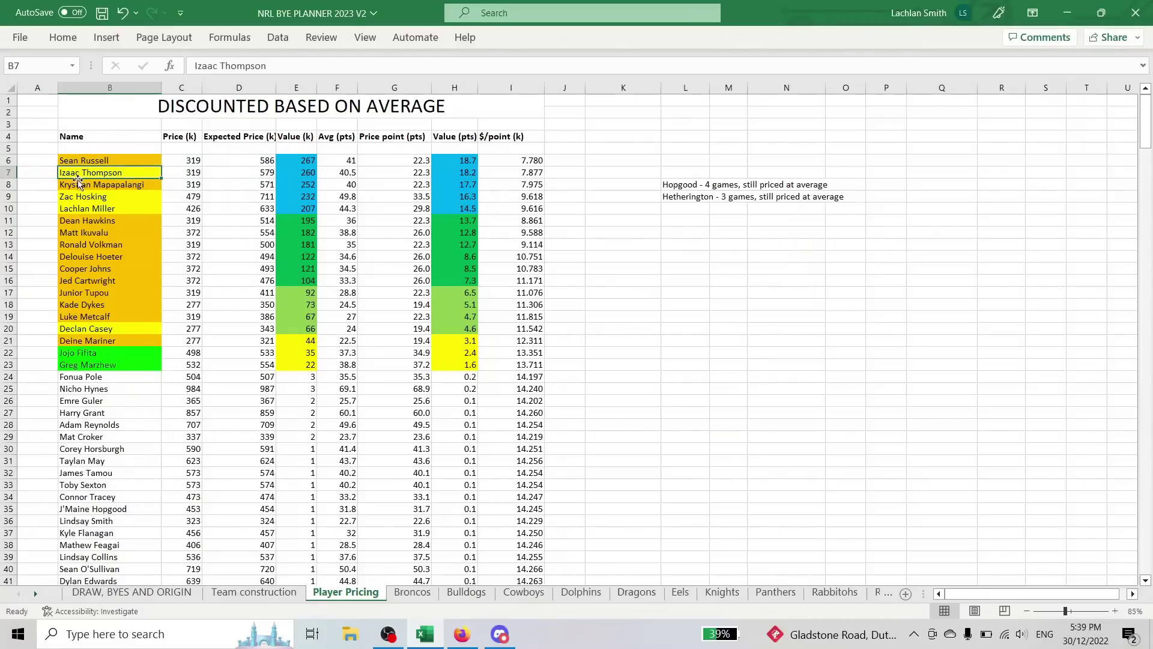
click(68, 194)
click(84, 213)
click(89, 161)
click(88, 192)
drag(85, 222, 89, 317)
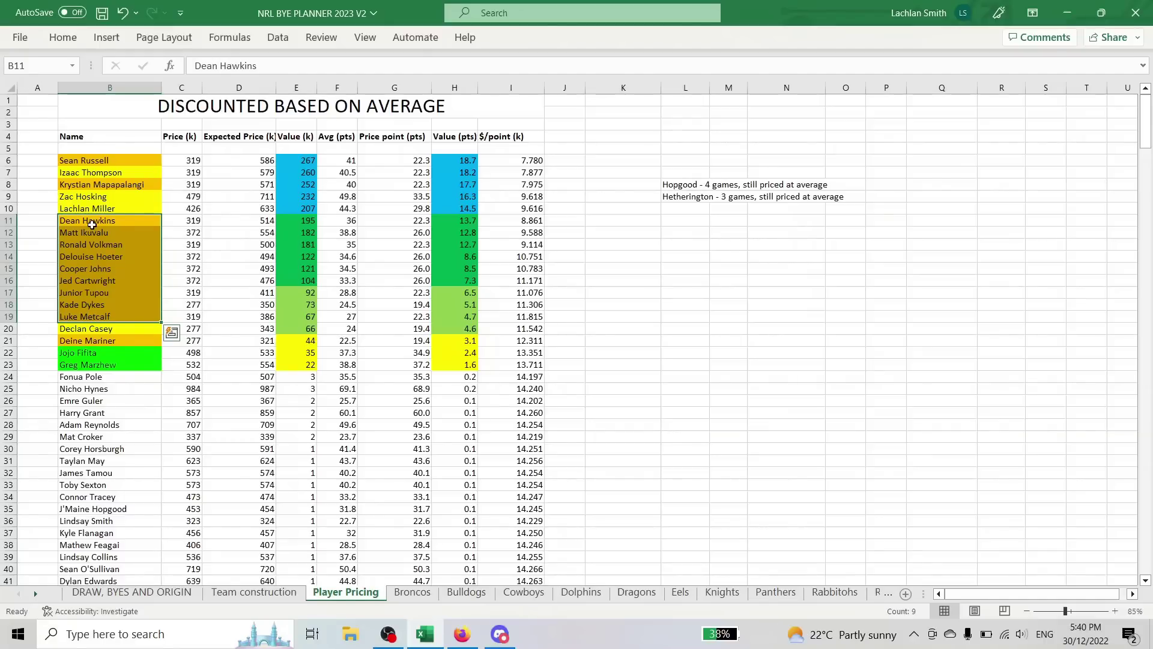
Step: Compare the prices of the players in rows 7 and 8, and examine the row 8 player's average and value
click(109, 174)
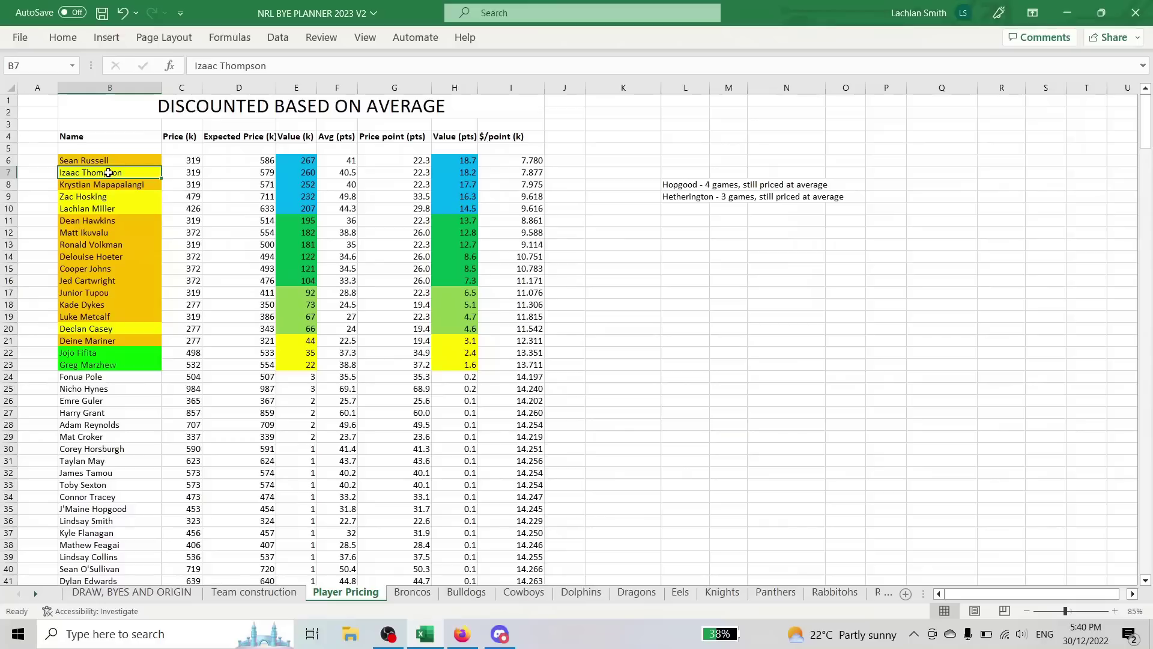
click(173, 172)
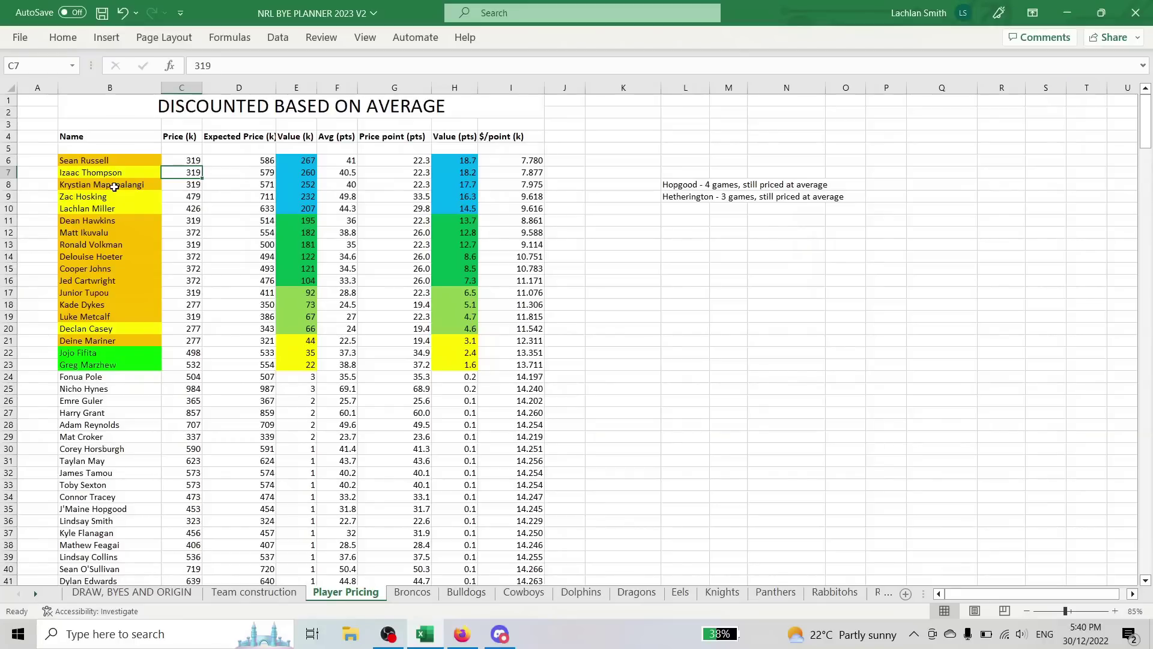
click(77, 188)
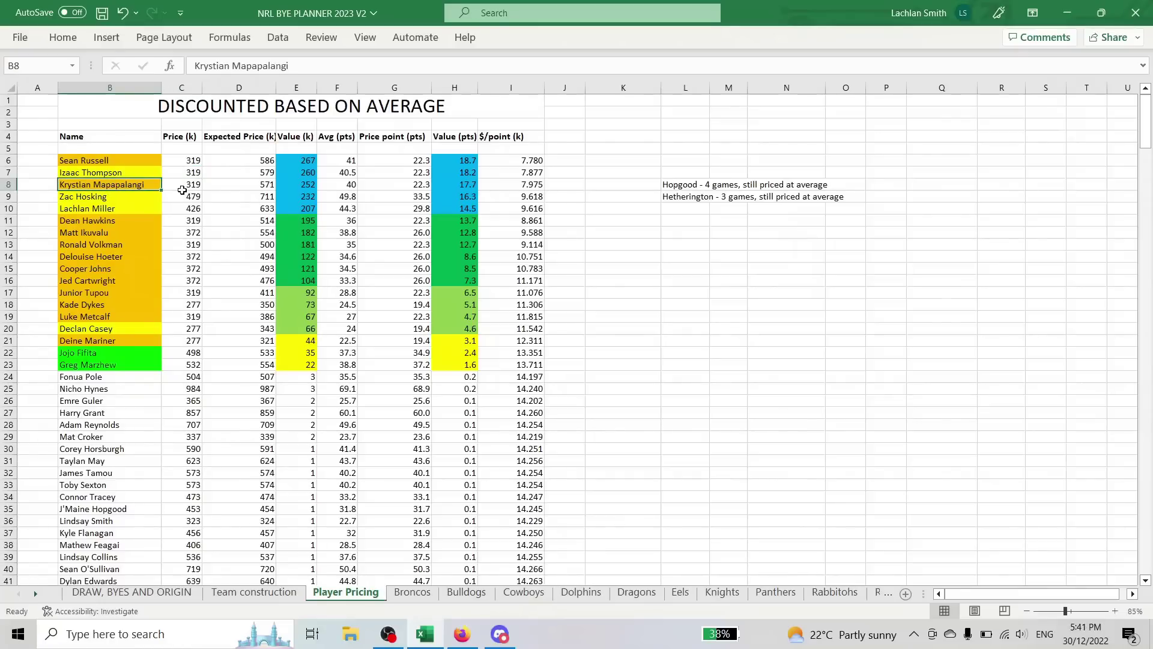
drag(127, 171, 202, 187)
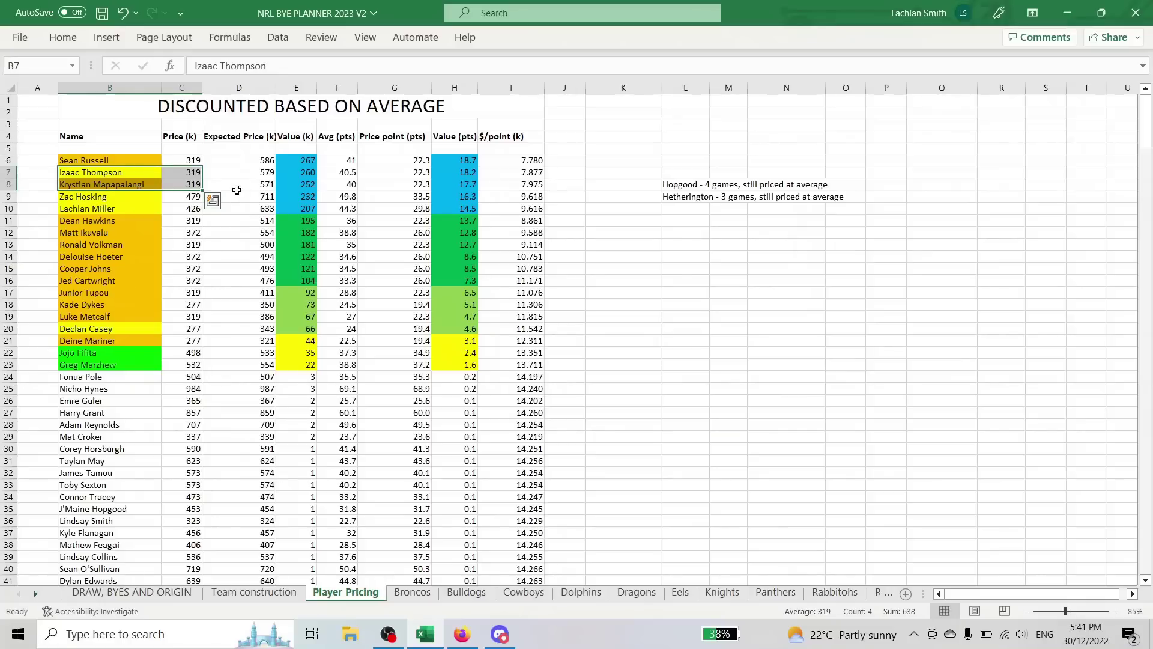
click(334, 183)
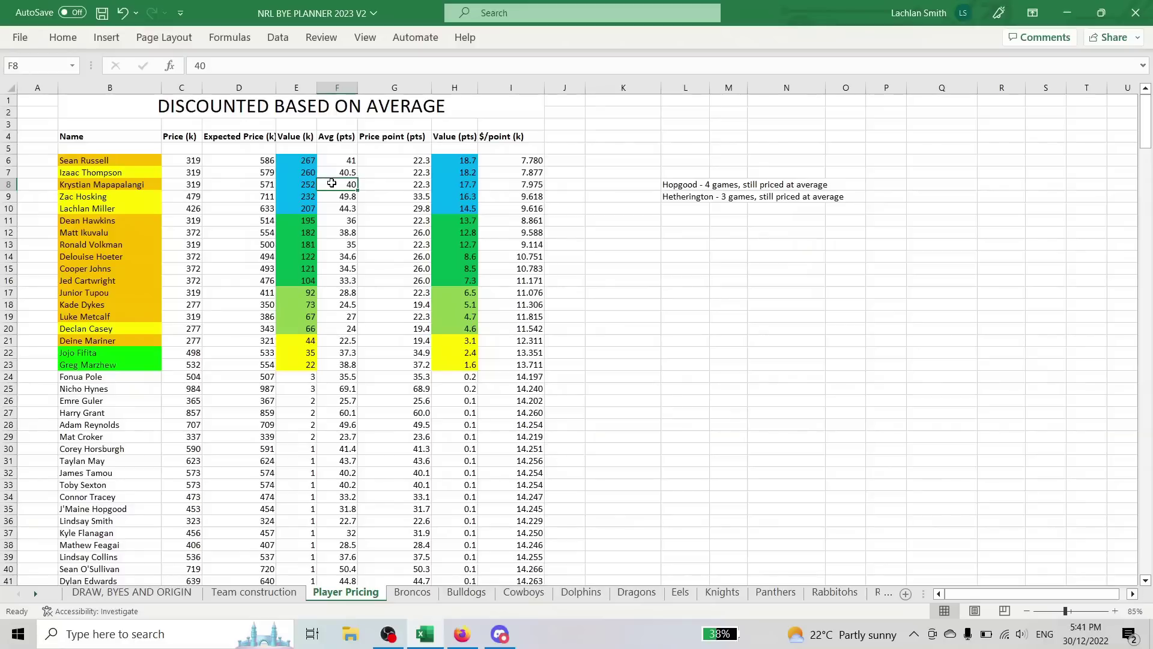
click(133, 187)
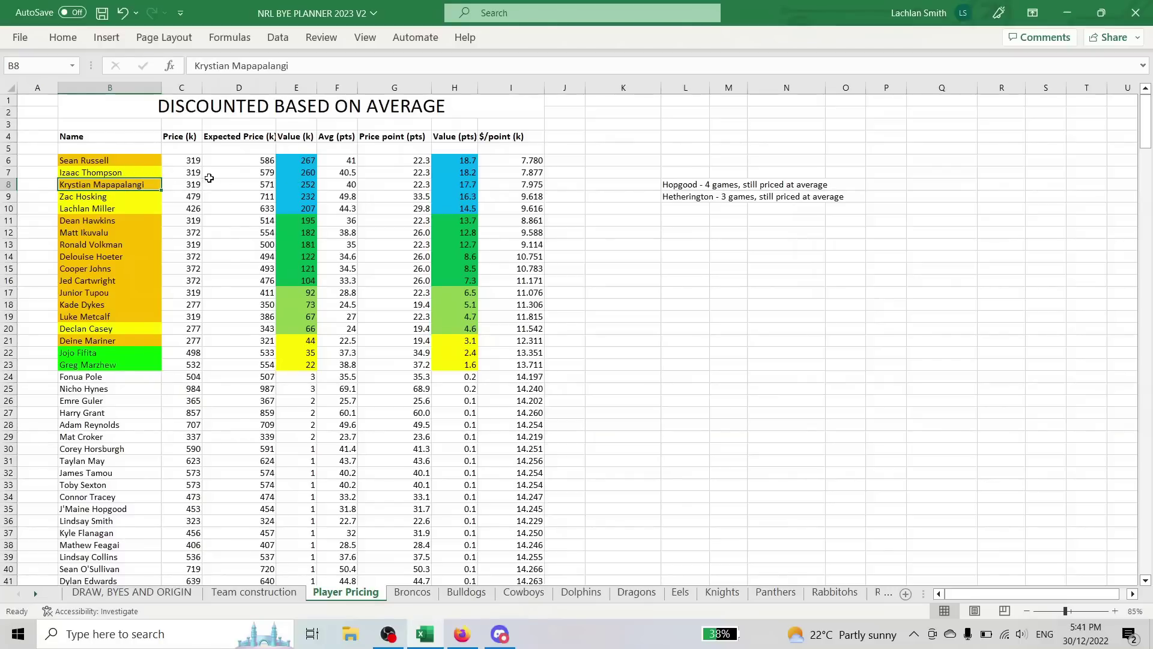
click(291, 187)
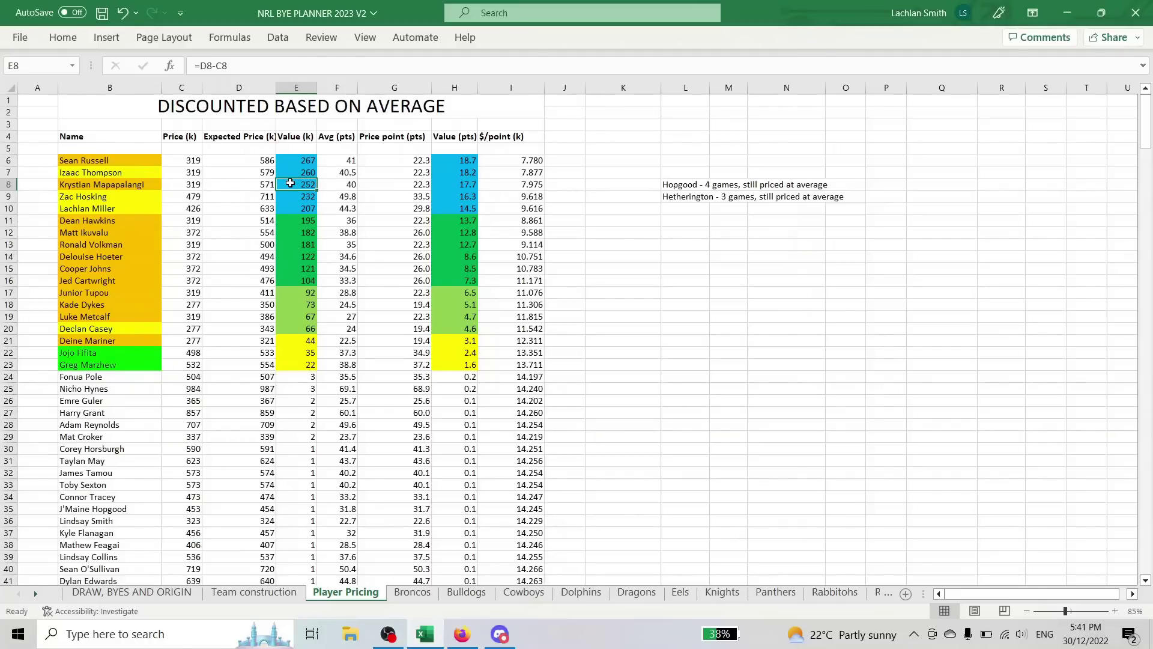
Step: Examine the row 9 player's price, average points and value, with a glance at the row 10 player
click(198, 196)
click(141, 198)
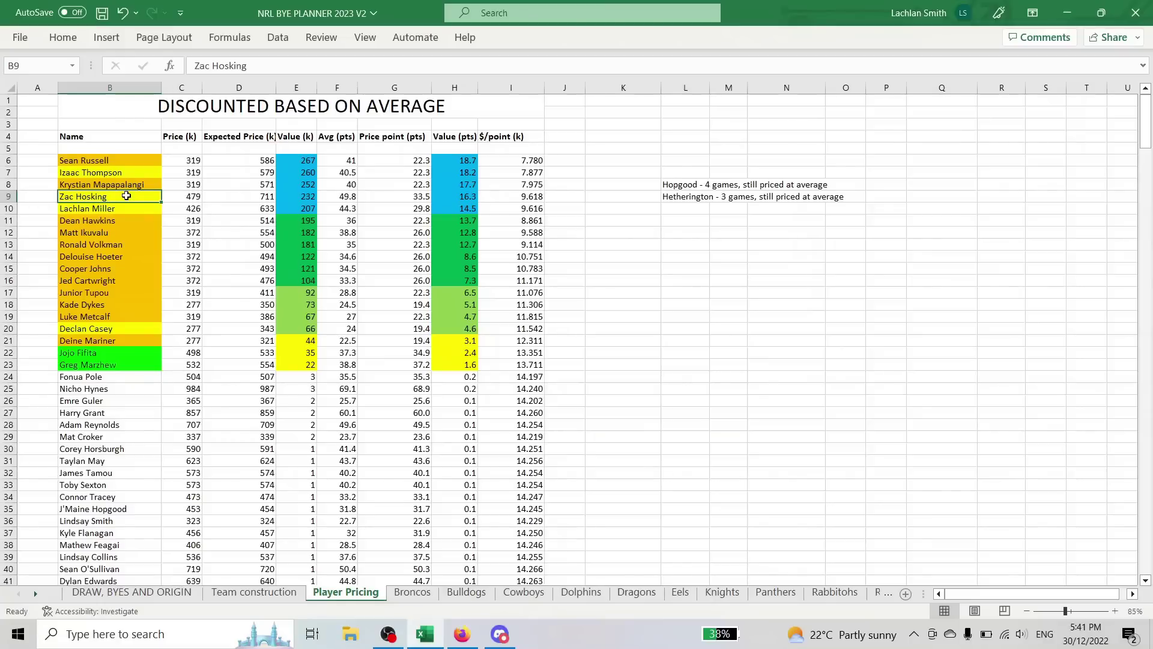
click(120, 208)
click(89, 200)
click(42, 199)
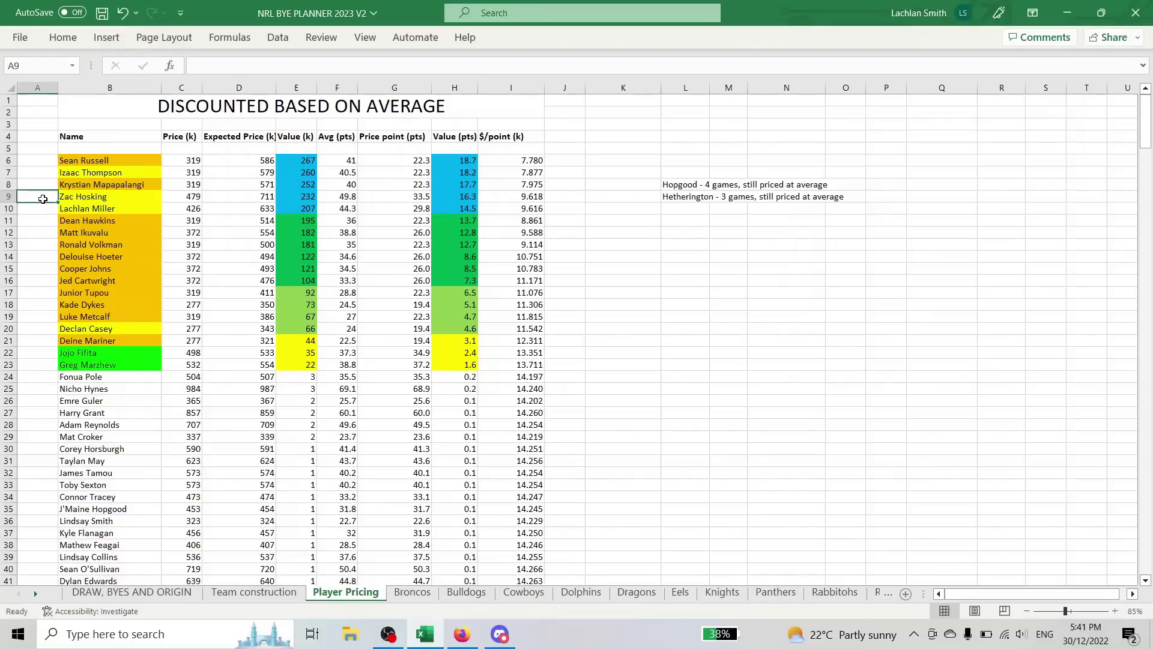
click(87, 196)
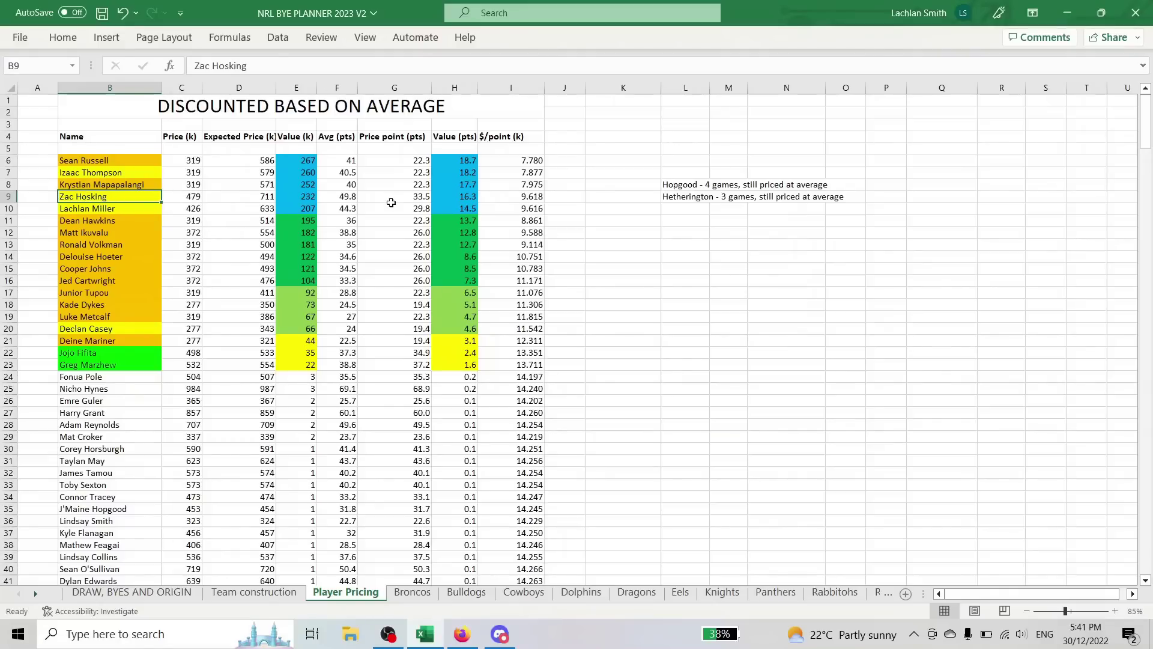
click(350, 197)
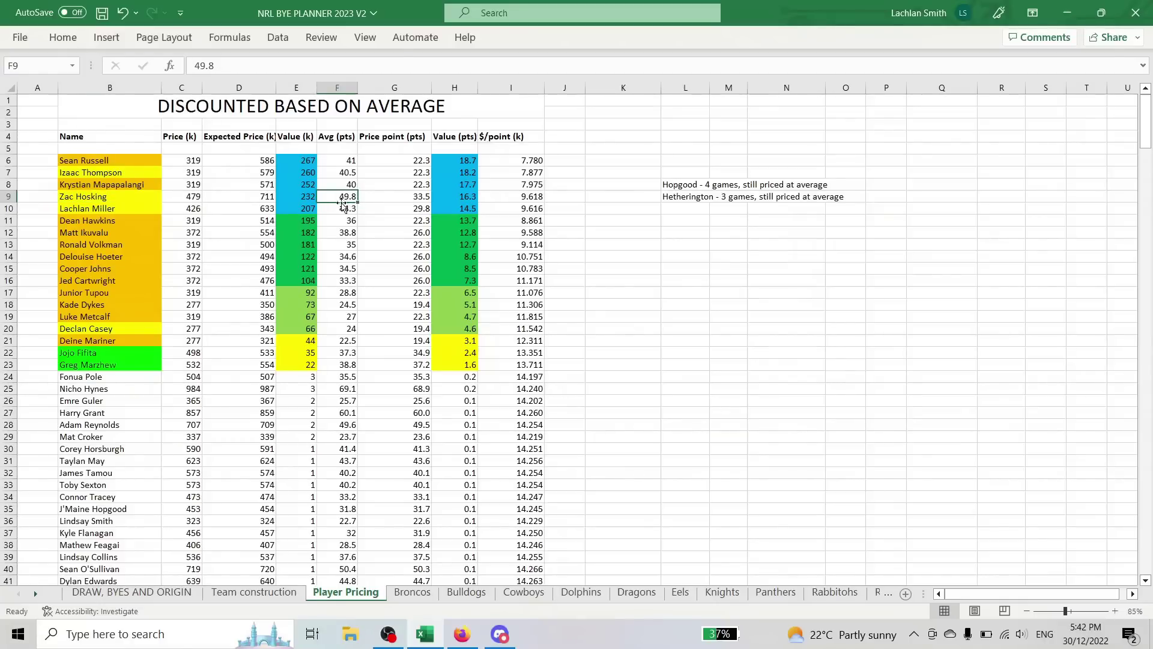
click(301, 192)
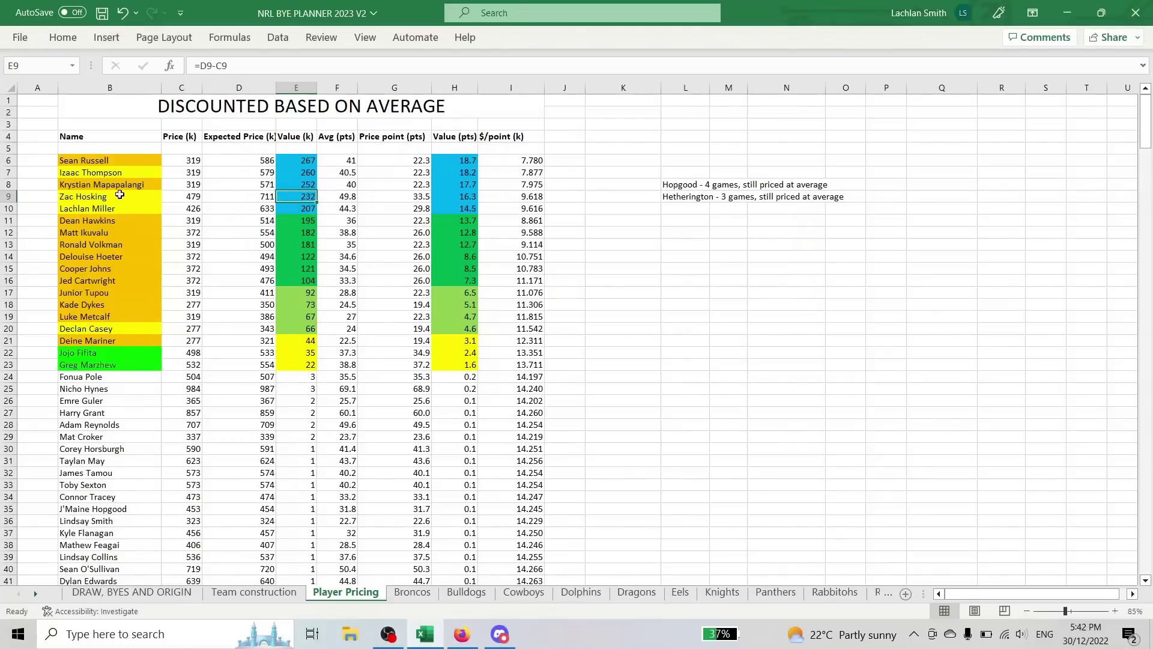
Step: Examine the pricing entry of the discounted player in row 10
click(90, 209)
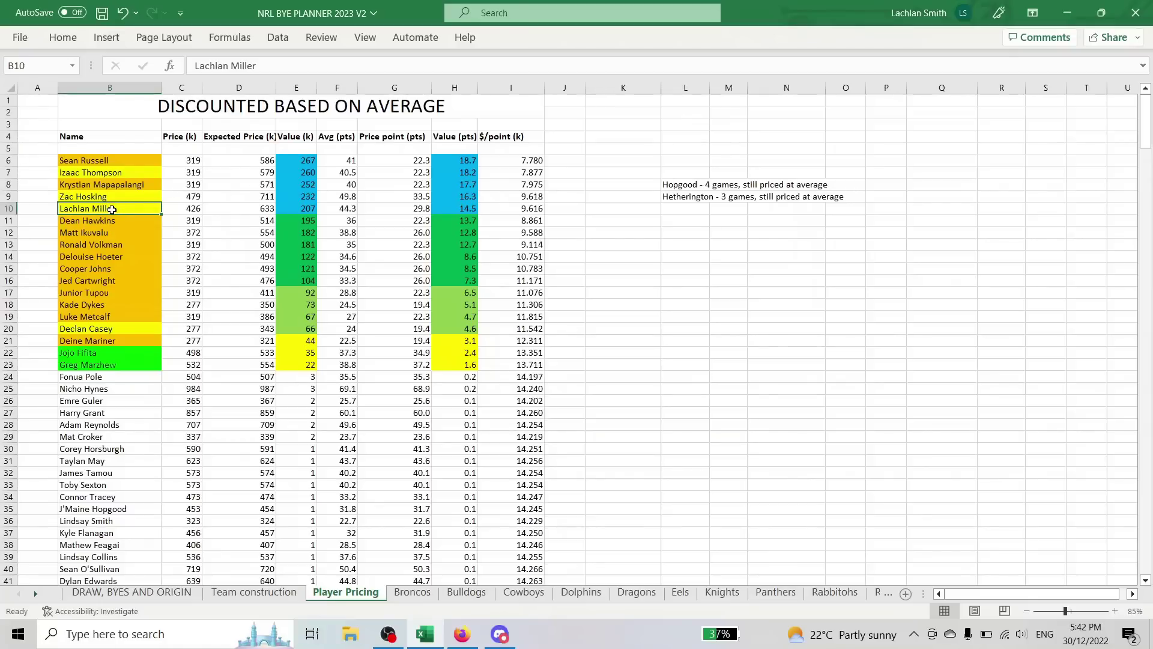
click(42, 206)
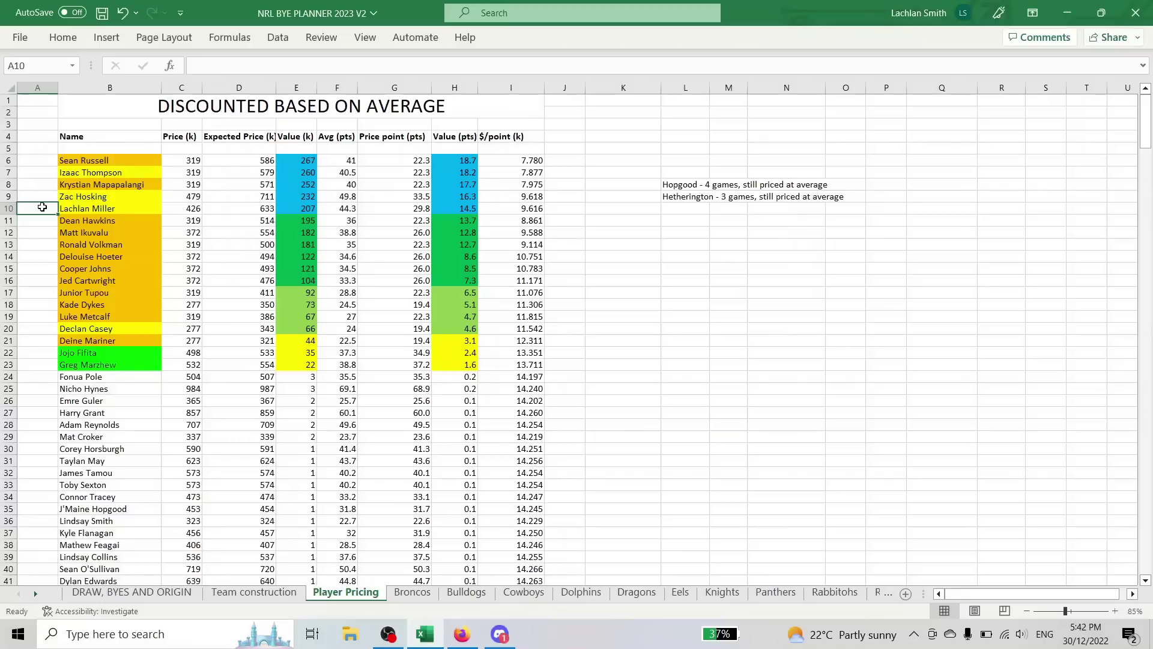
click(96, 207)
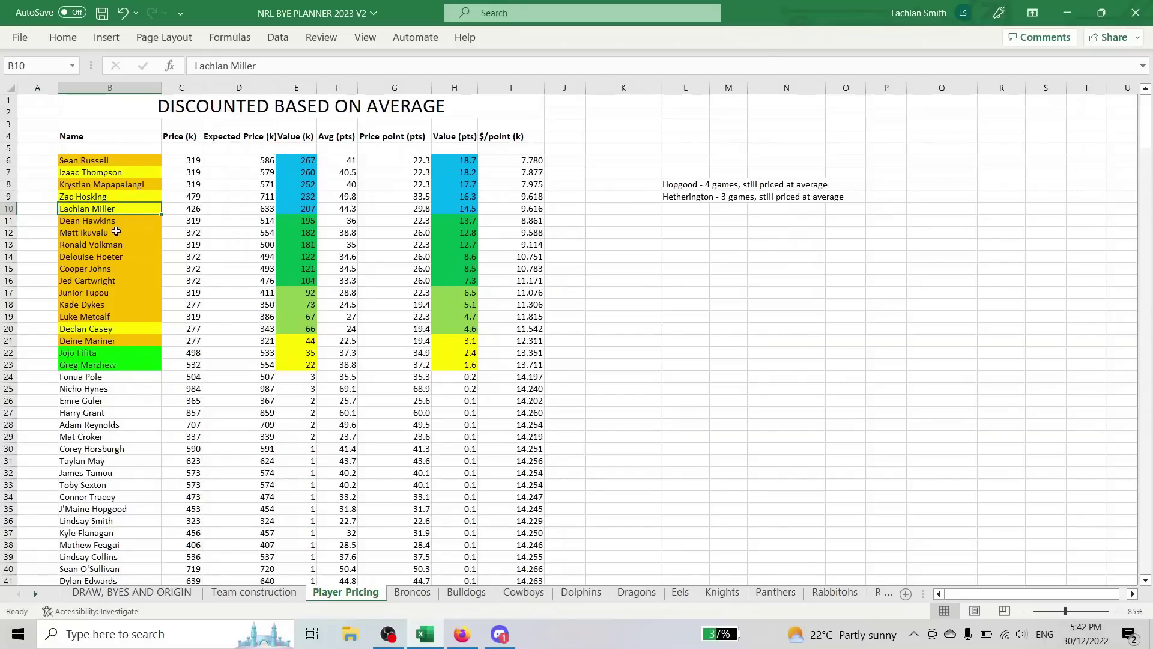
Step: Examine the row 10 player's average points, with a glance at the row 11 player
click(104, 221)
click(47, 208)
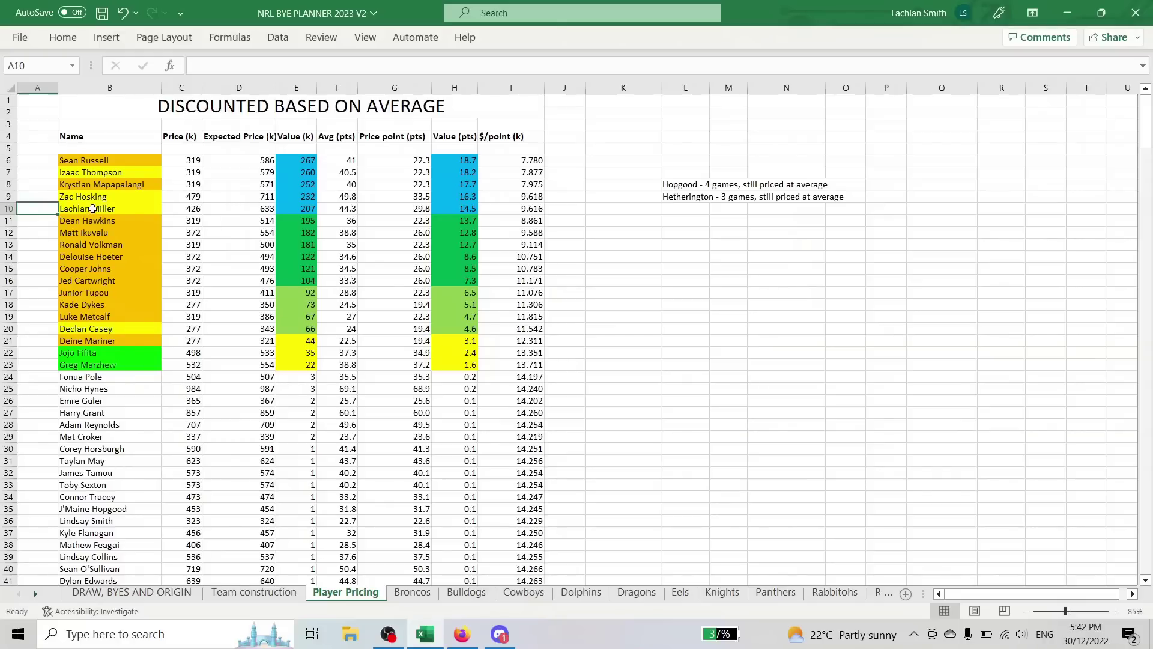
click(338, 207)
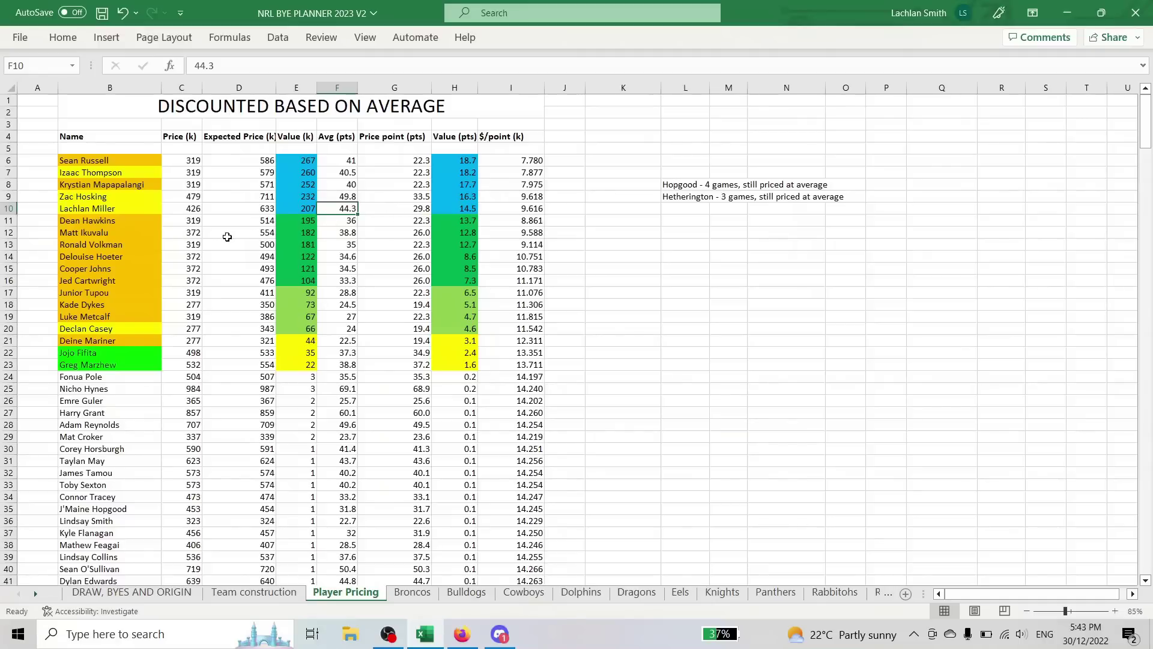
Step: Examine the row 11 player's value and average points
click(109, 220)
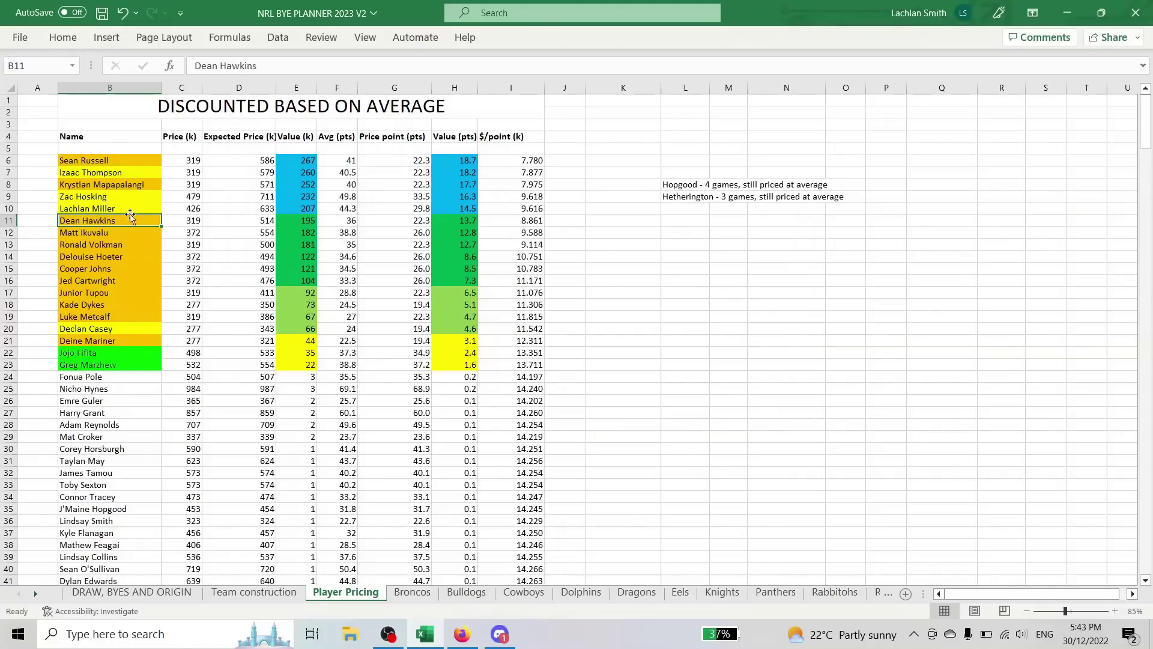
click(303, 220)
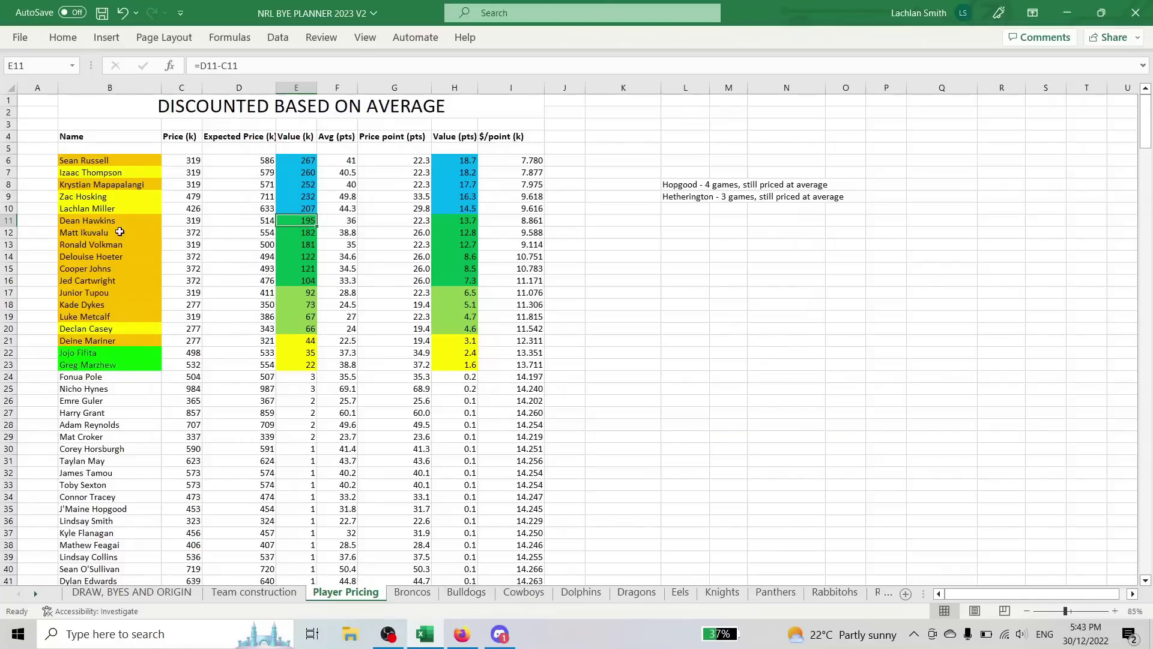
click(350, 220)
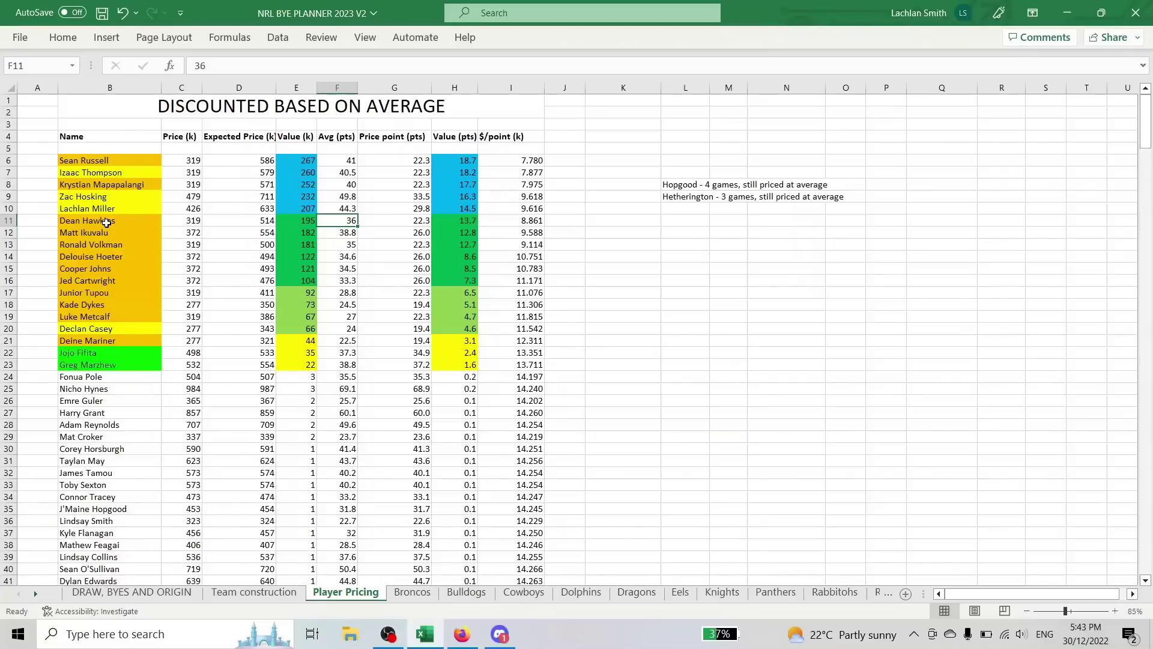
Step: Examine the row 12 player's average, price point and value across the pricing entry
click(106, 242)
click(108, 234)
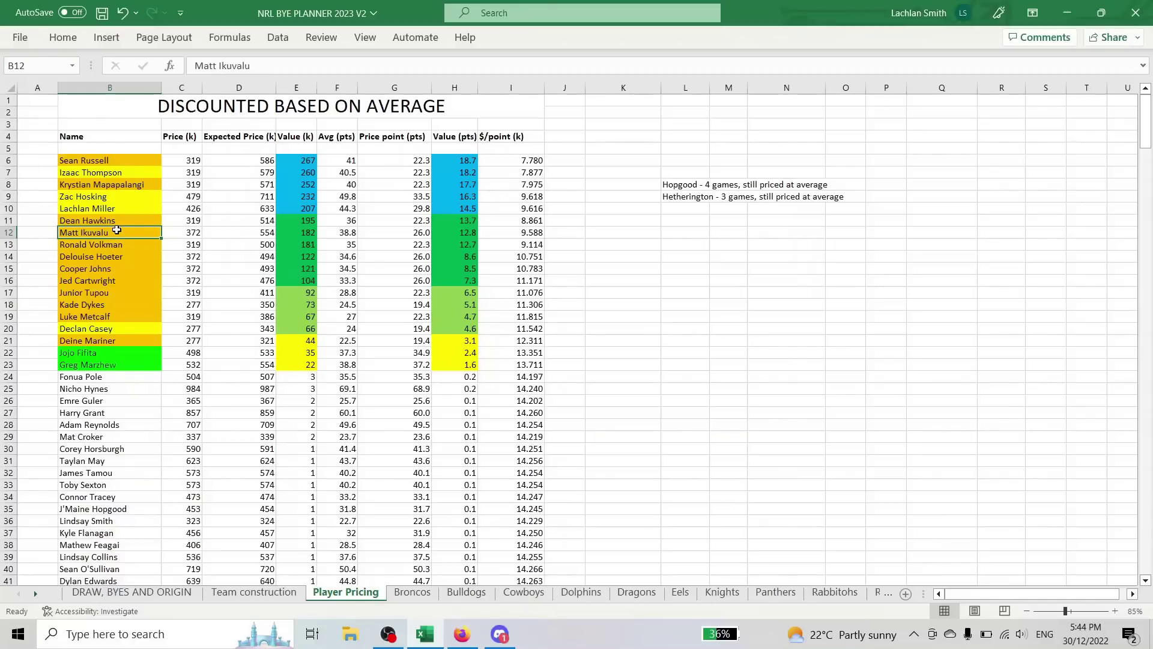
click(348, 236)
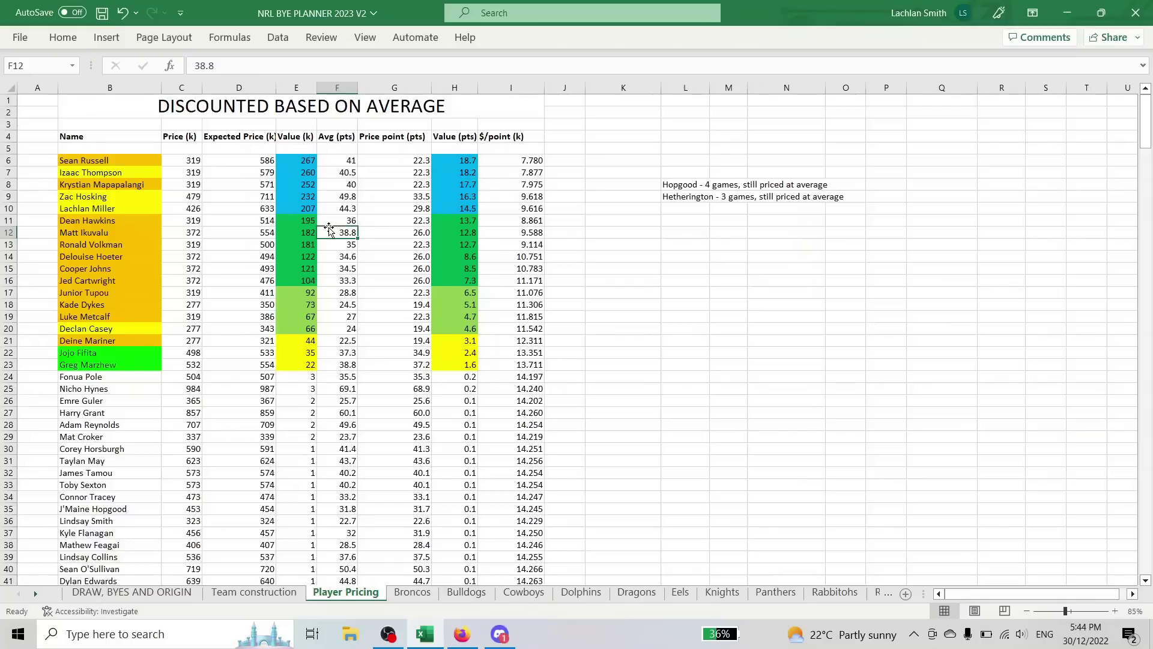
click(392, 234)
click(129, 235)
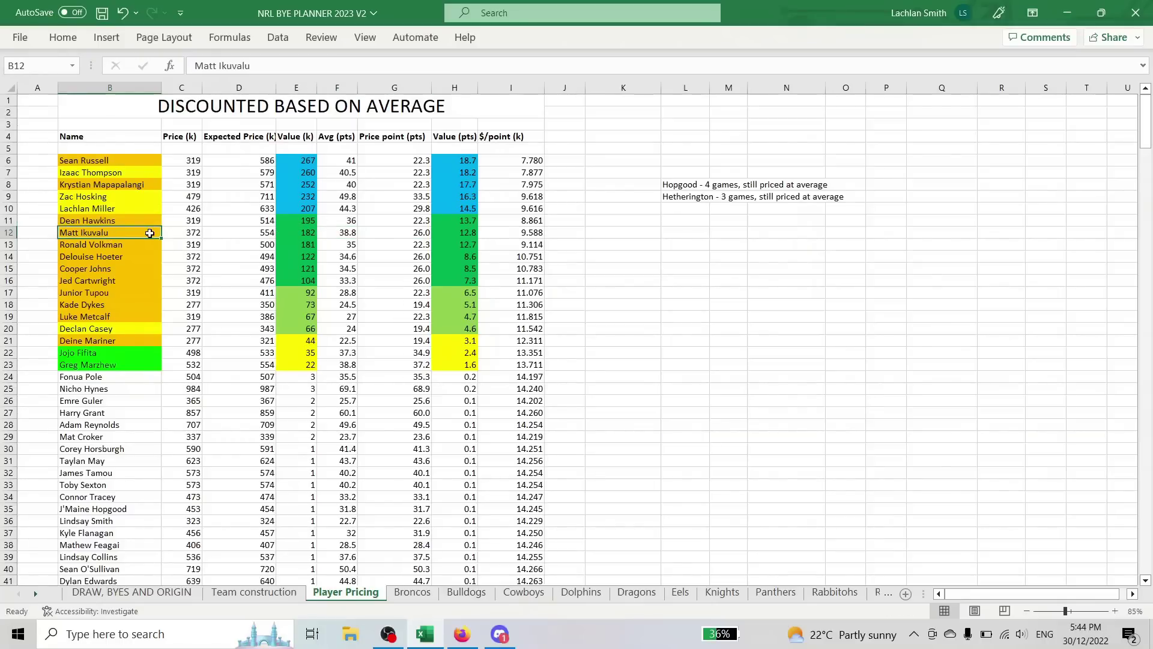
drag(150, 233, 336, 236)
click(305, 233)
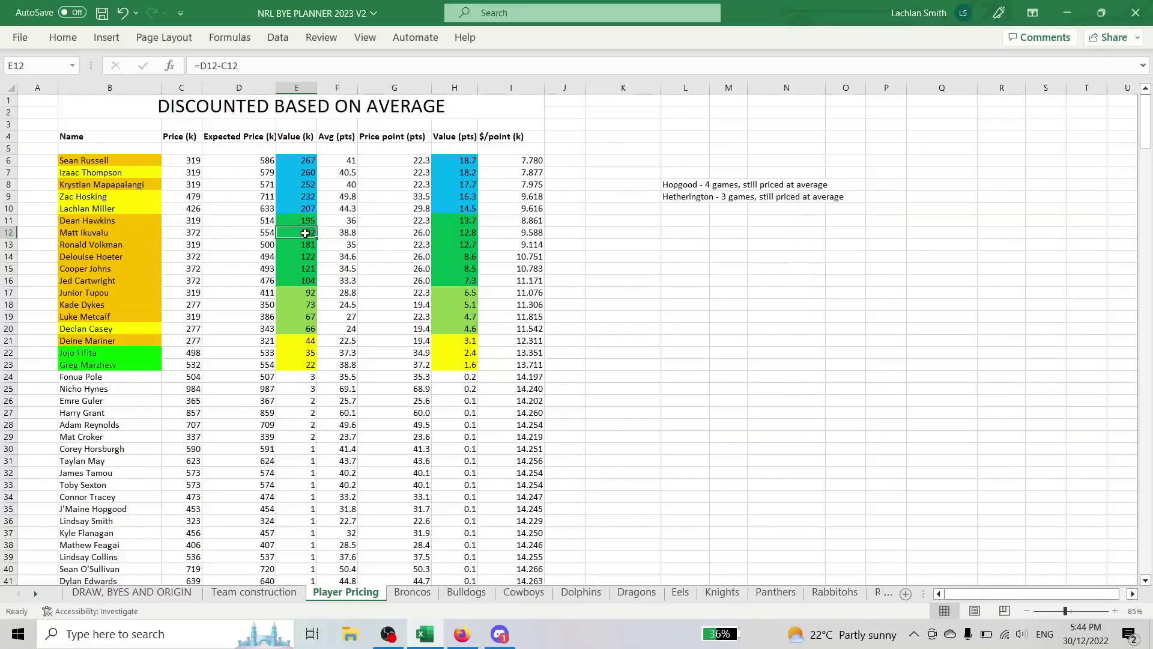
Step: Check the row 13 player's price and compare the players in rows 14 and 15, including the row 14 expected price
click(117, 244)
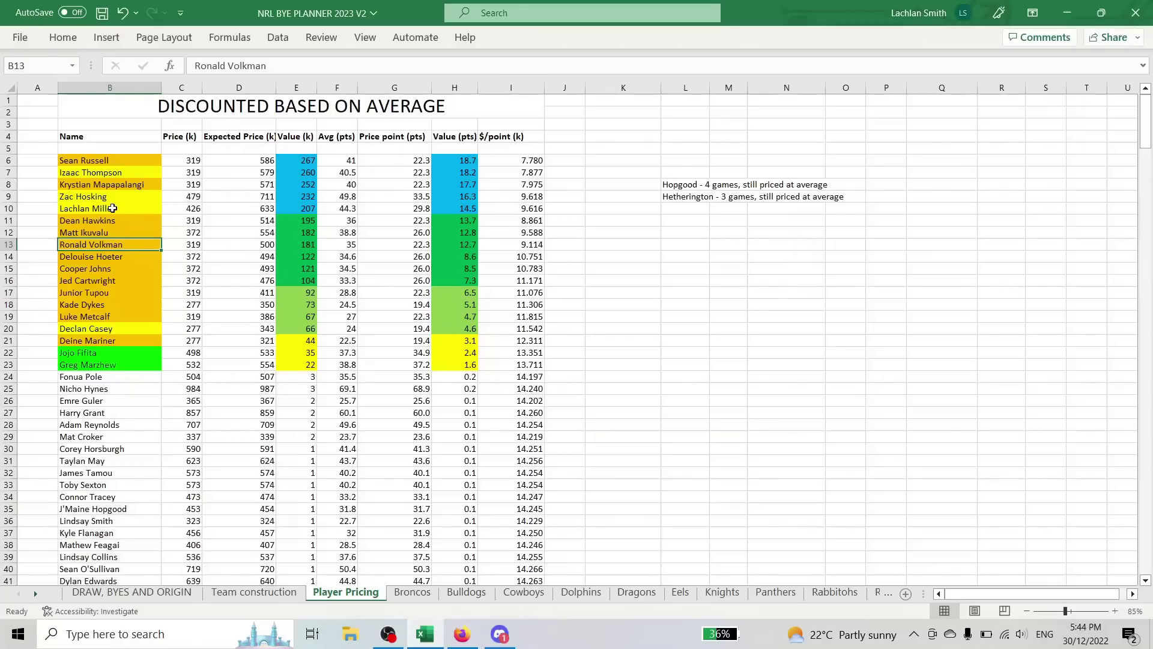
click(179, 245)
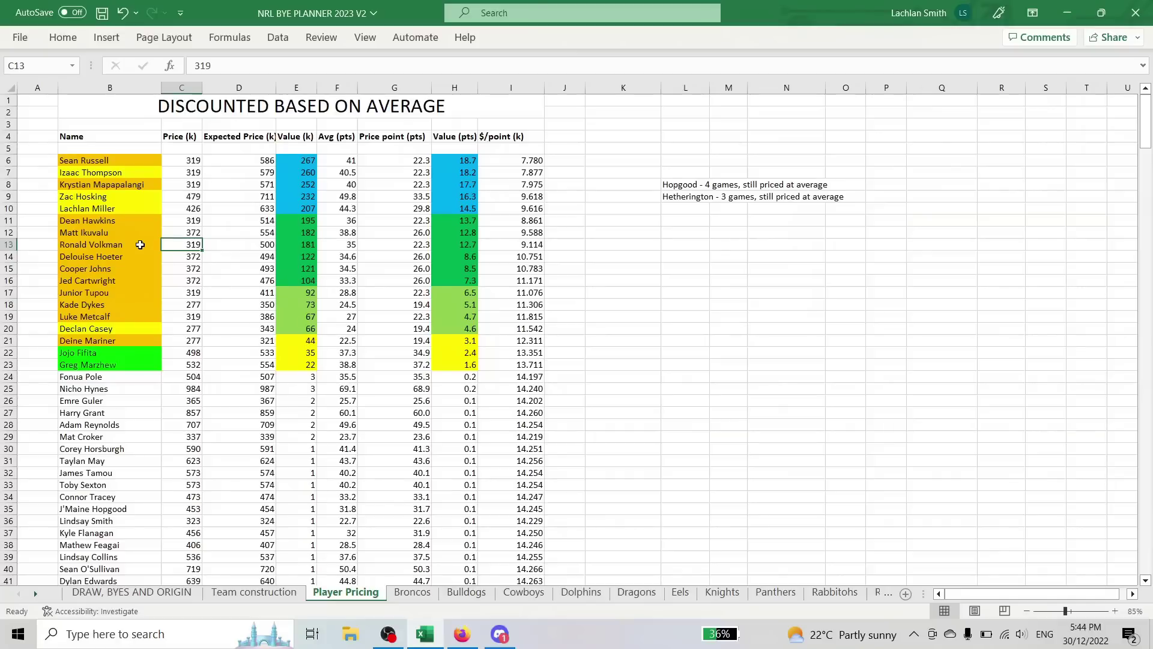
click(125, 257)
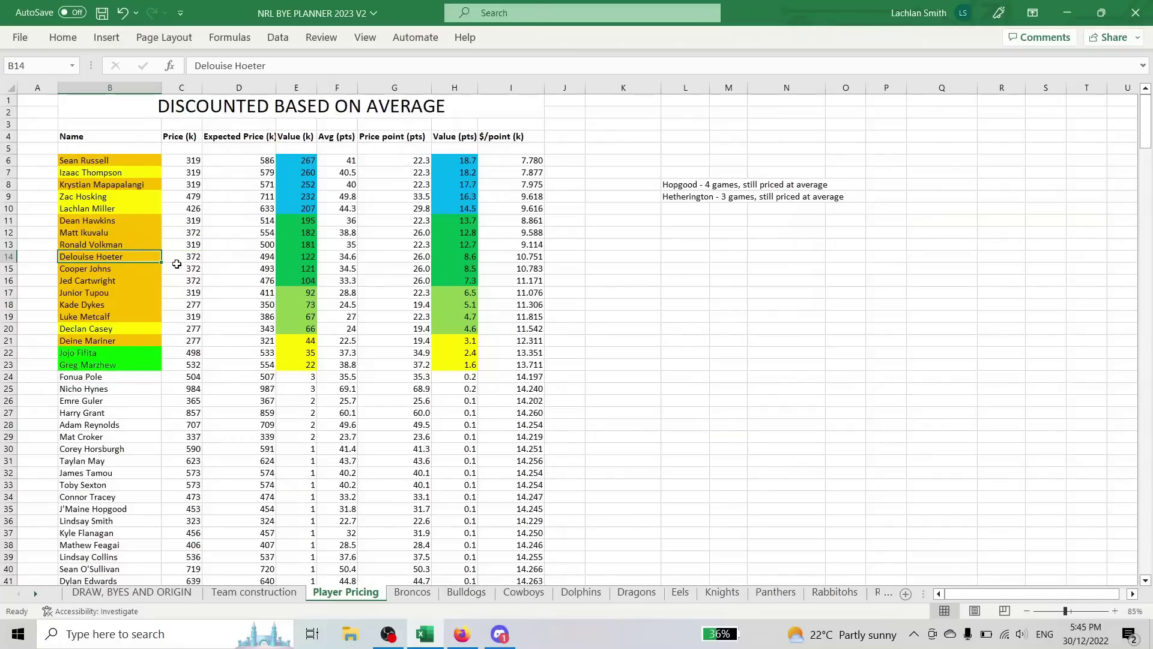
click(138, 270)
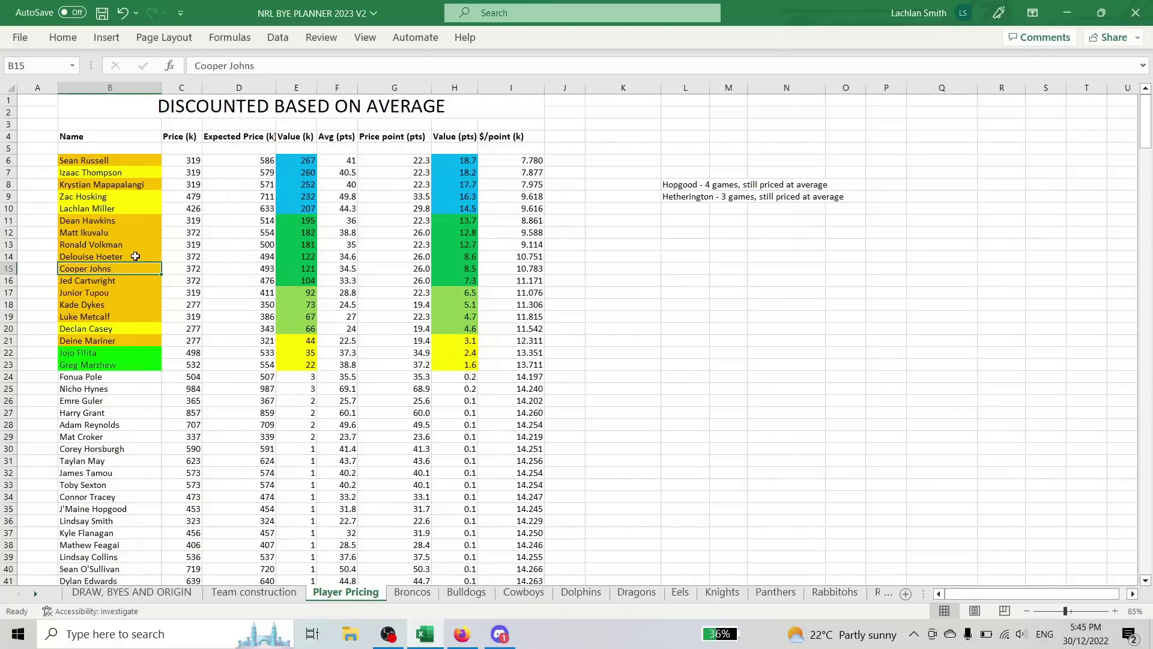
click(135, 256)
click(137, 267)
click(149, 256)
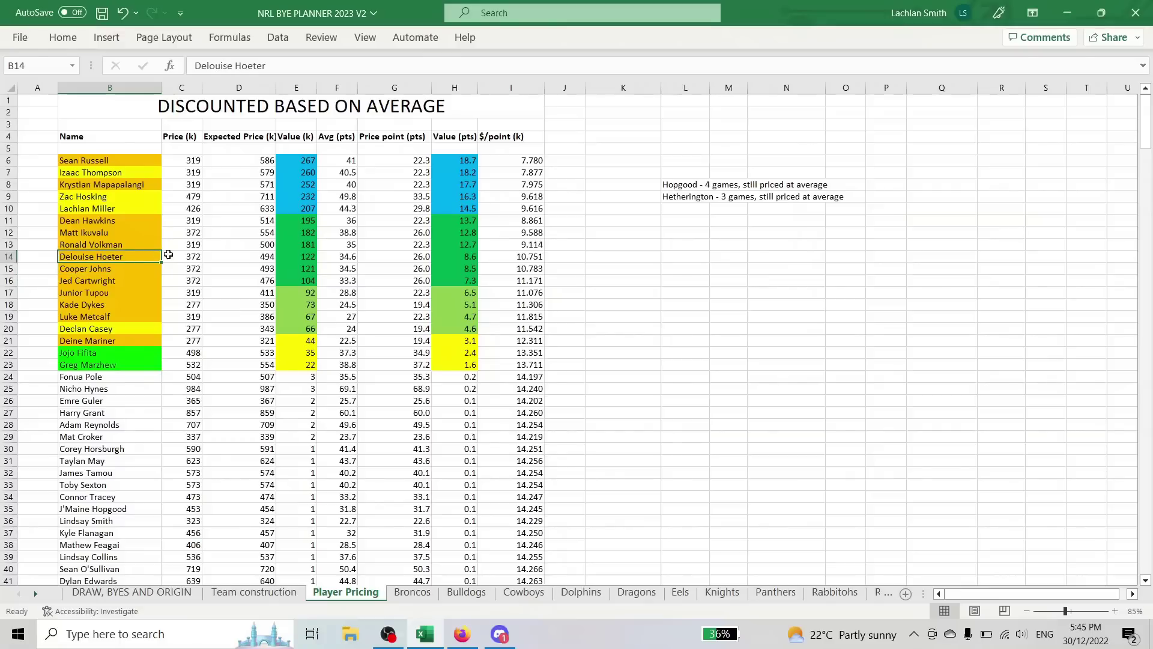
click(227, 258)
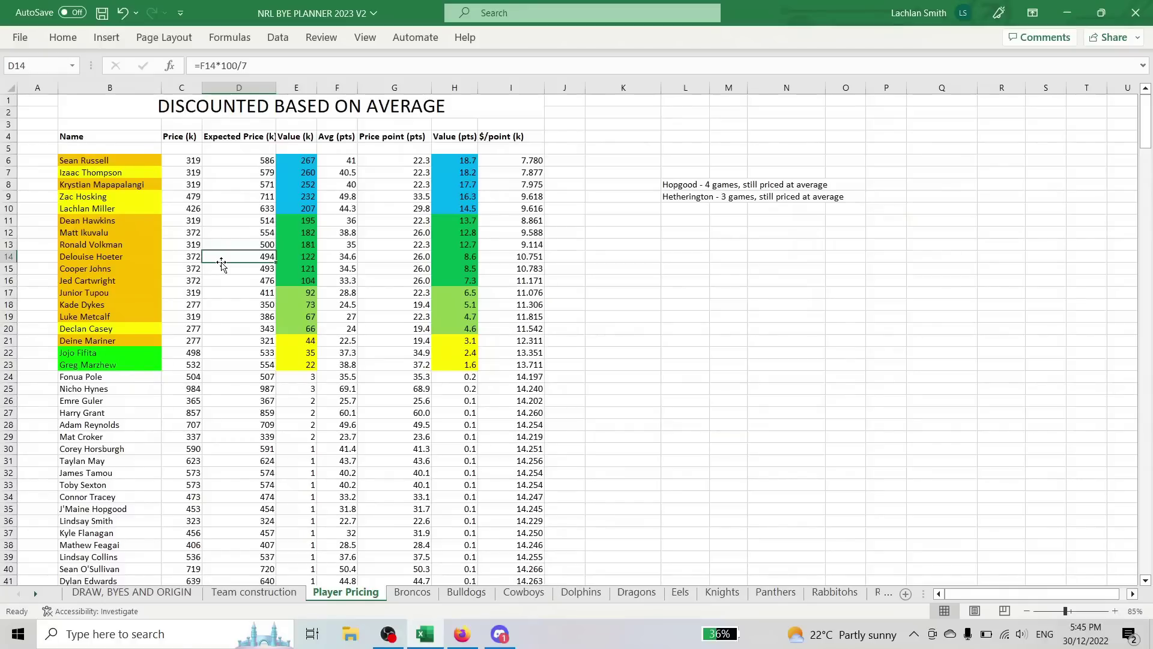
click(135, 252)
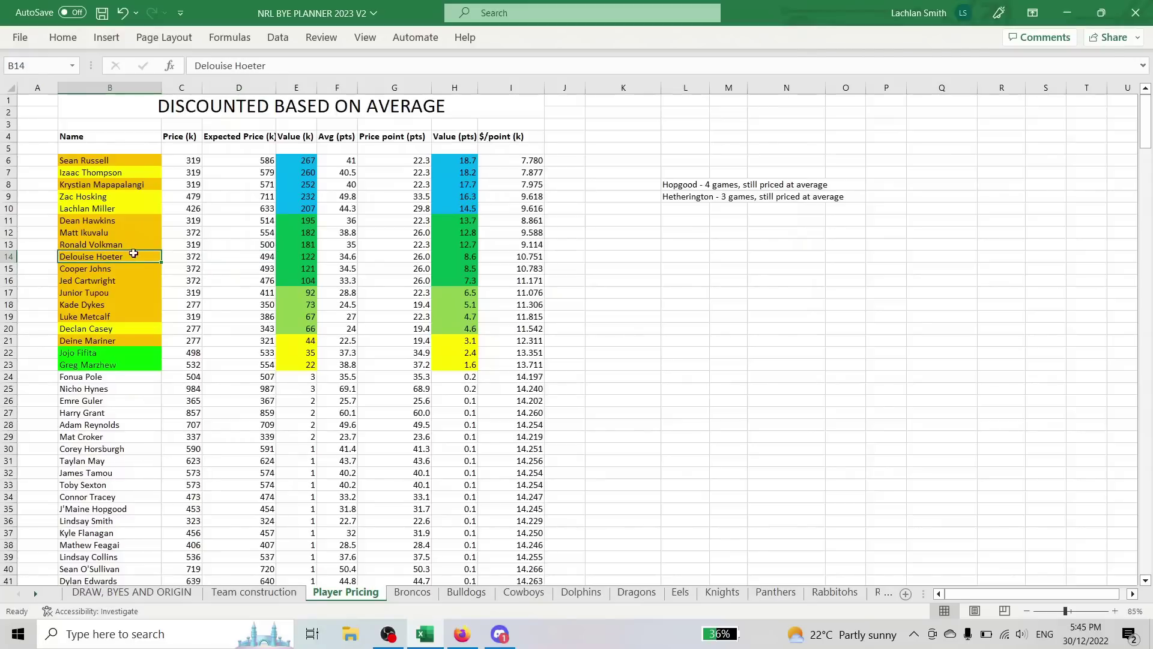
Step: Examine the row 15 player's entry and the row 16 player's average points
click(121, 271)
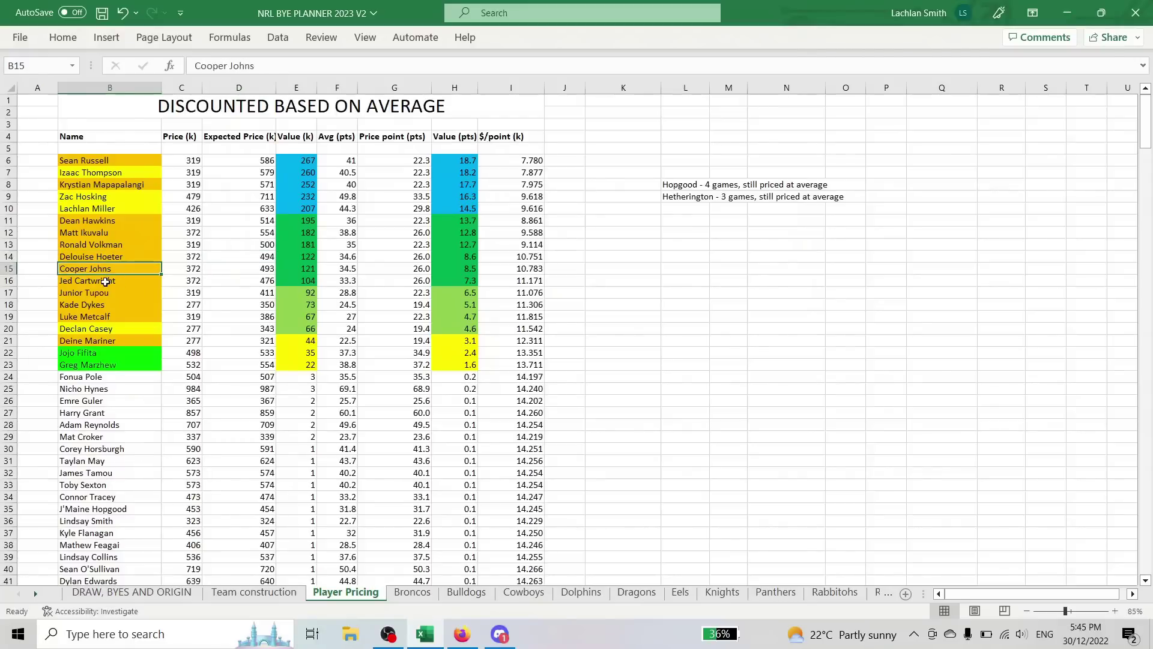
click(44, 269)
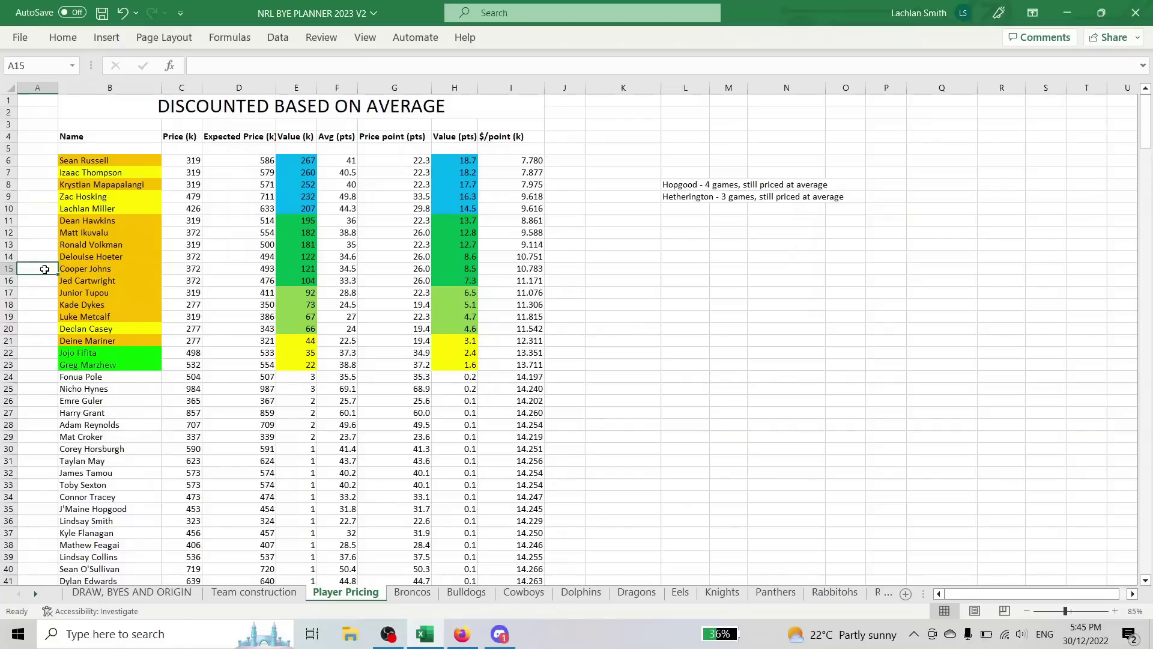
click(132, 271)
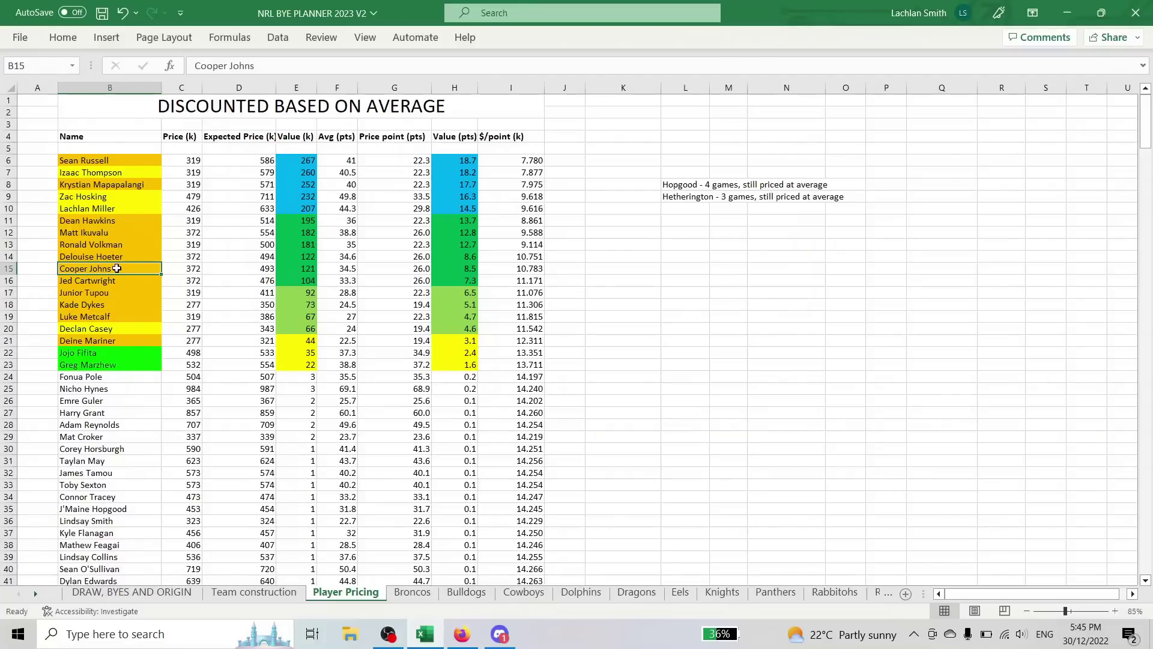
click(119, 281)
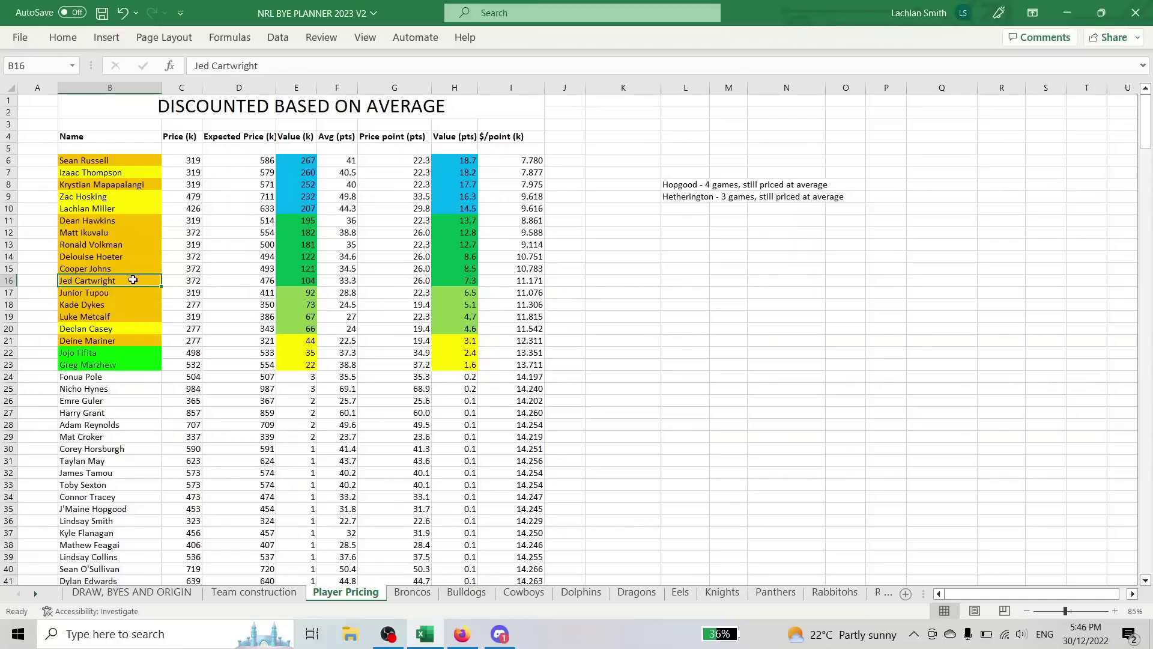
click(343, 283)
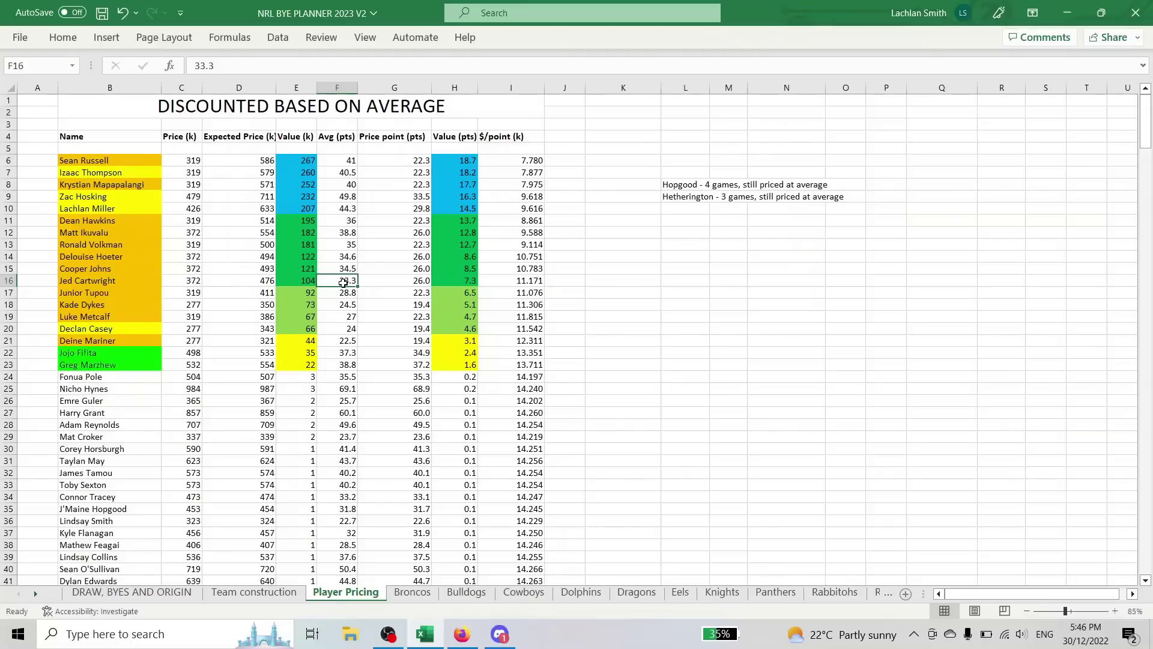
Step: Examine the row 17 player's pricing entry, including the price point
click(107, 295)
click(43, 297)
click(87, 302)
click(91, 293)
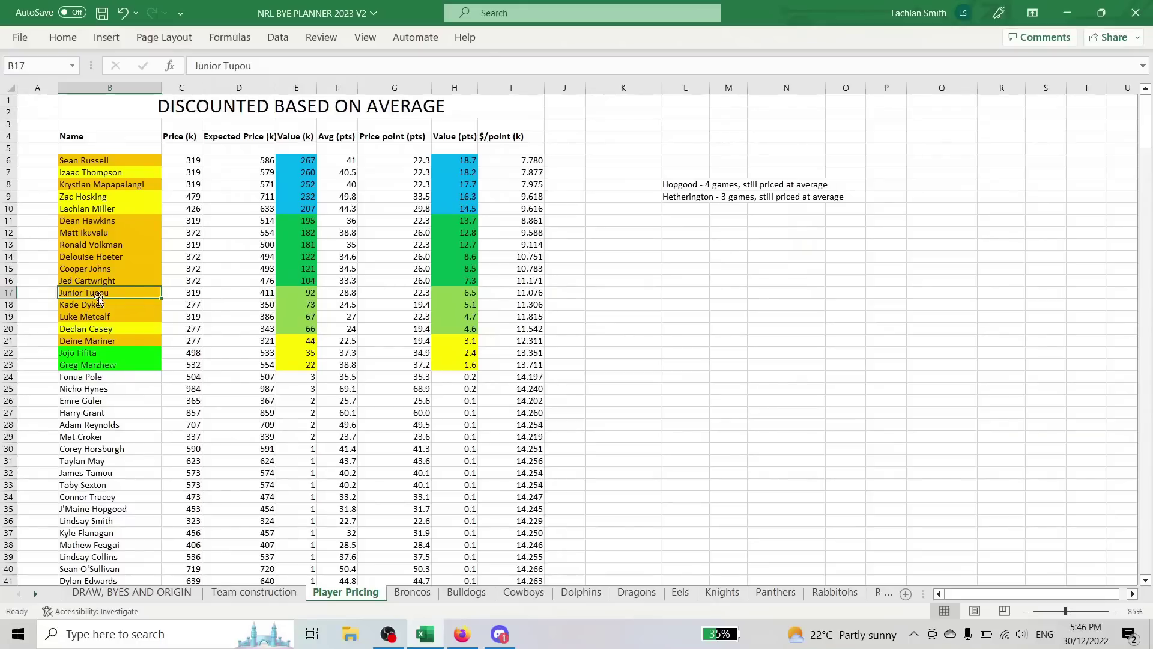
click(45, 290)
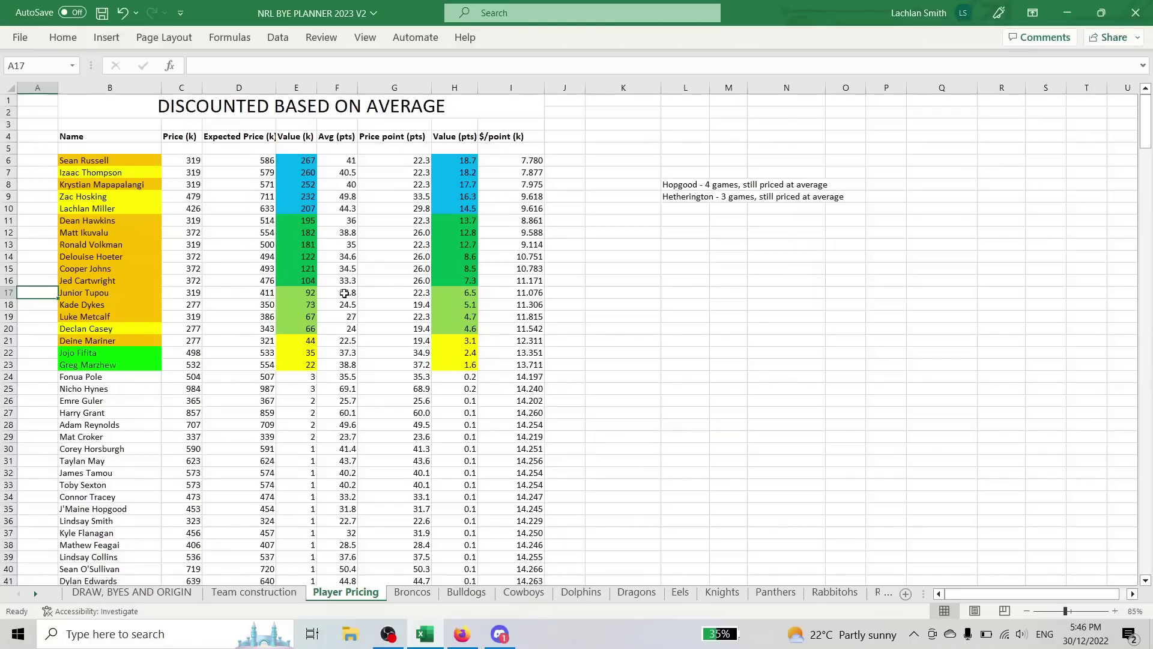
click(378, 290)
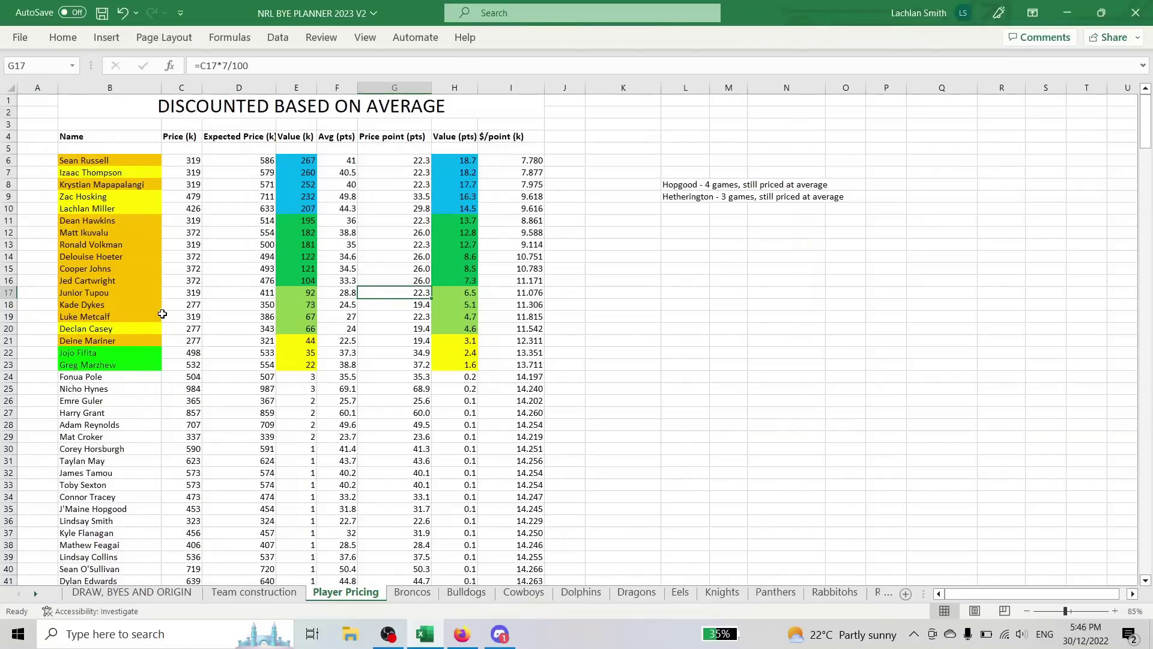
Step: Review the row 18 player and check the row 19 player's average points
click(118, 302)
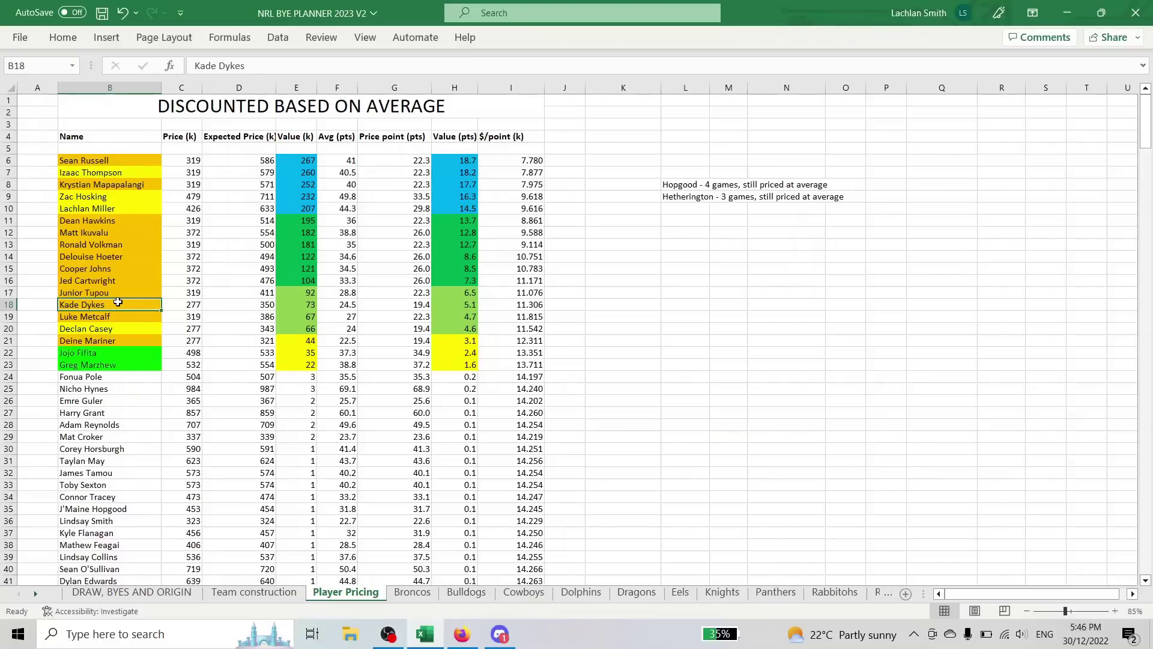
click(113, 316)
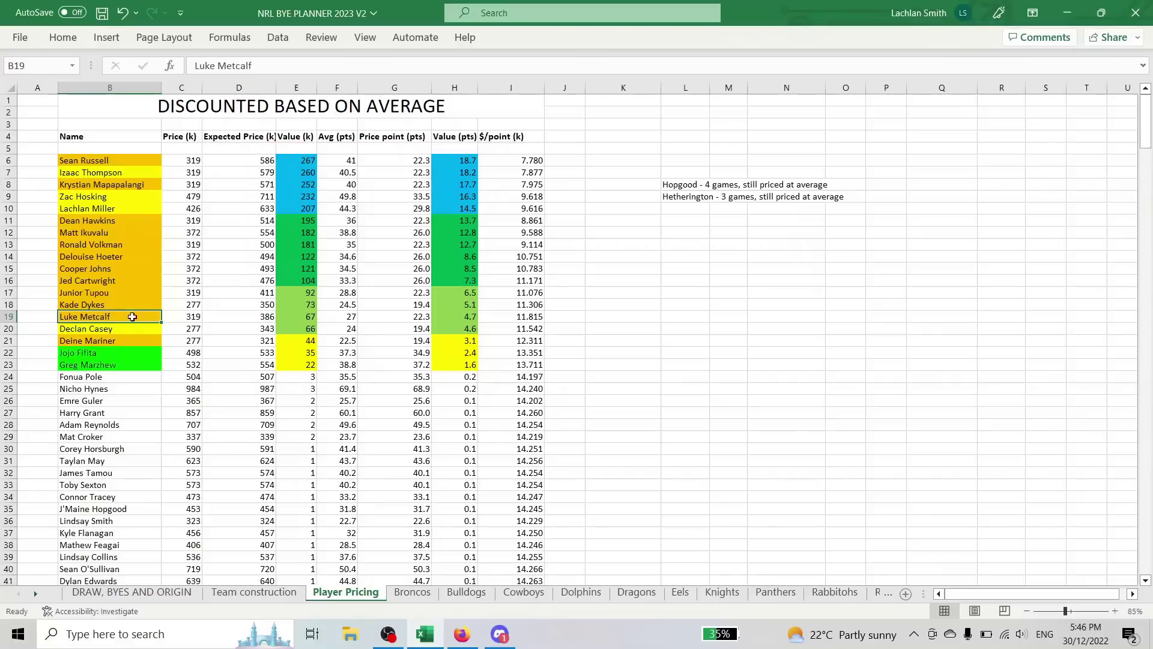
click(343, 316)
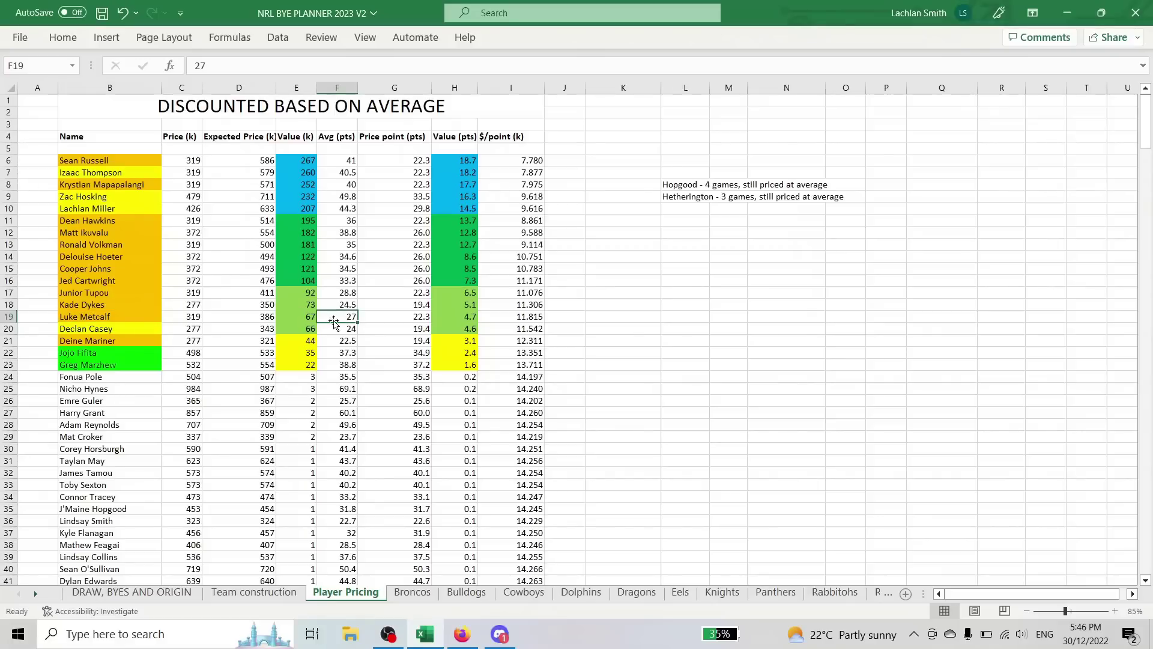
Step: Check the row 20 player's price and review the row 21 player
click(133, 329)
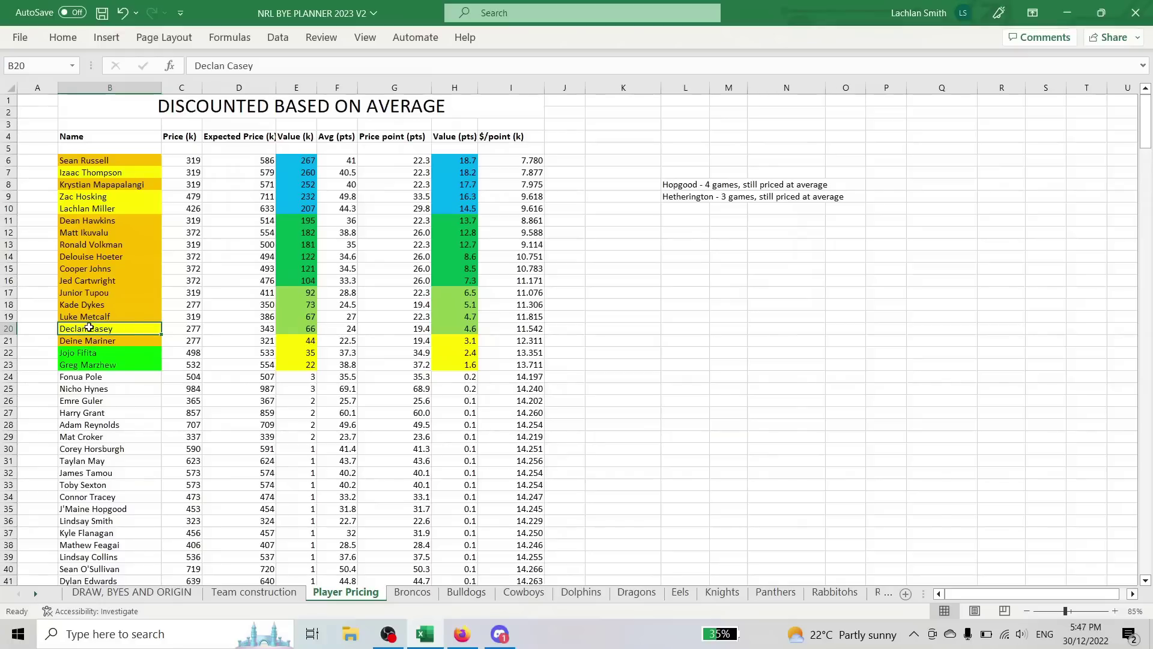
click(174, 330)
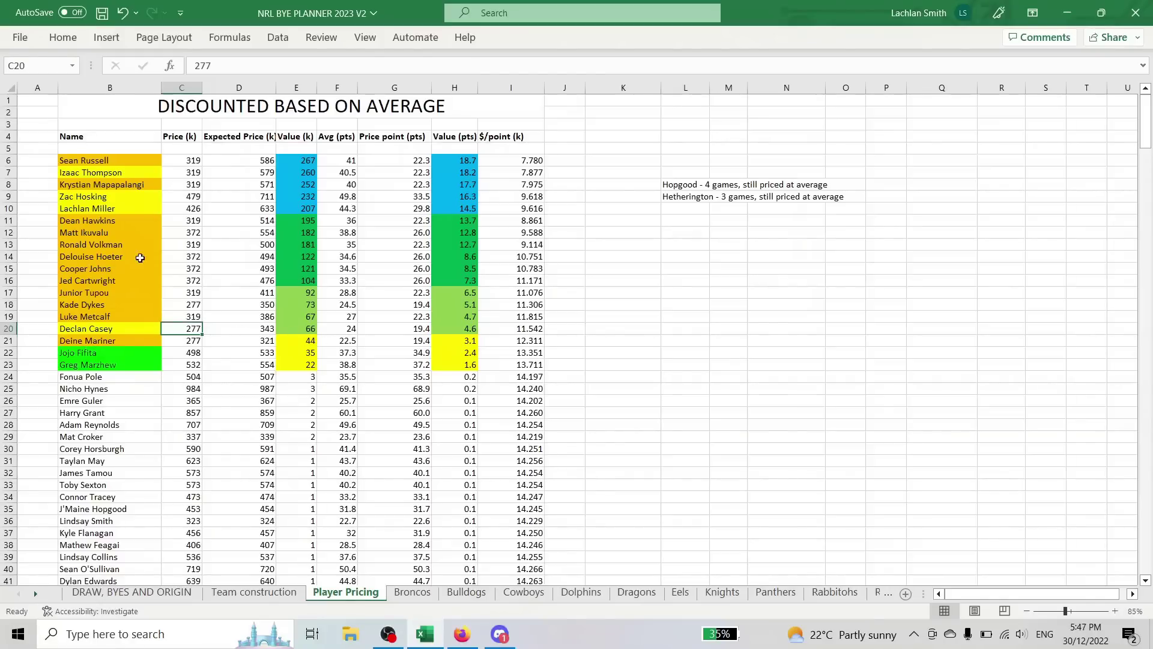
click(111, 340)
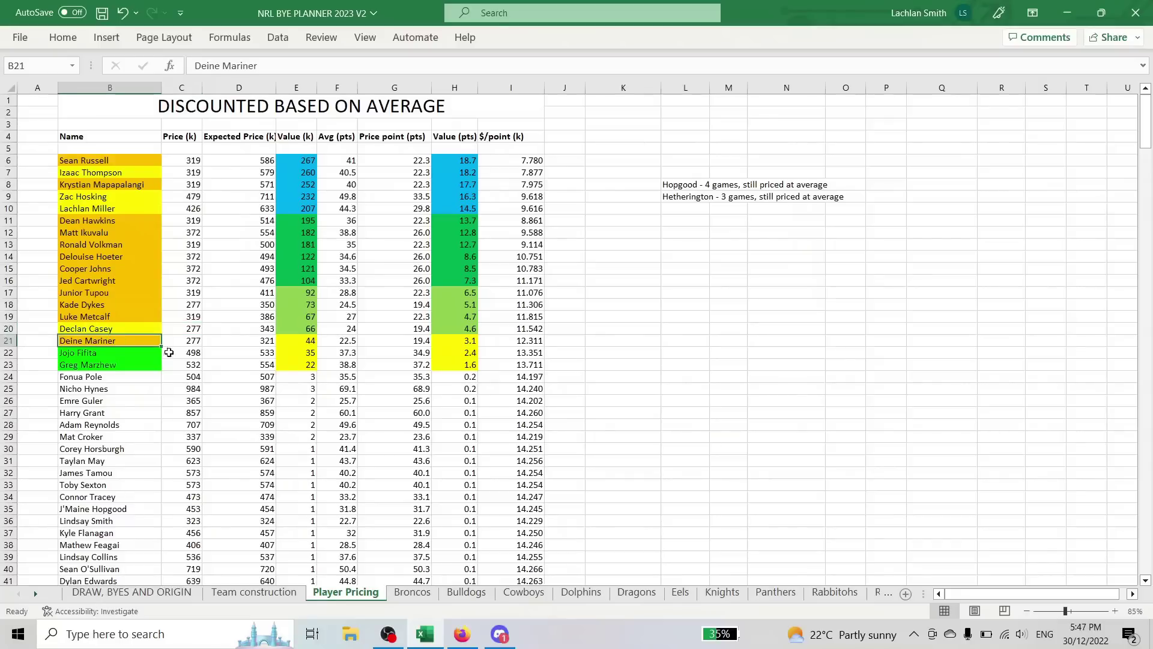
Step: Review the two green-highlighted players in rows 22 and 23
click(120, 355)
drag(120, 356, 111, 367)
click(118, 376)
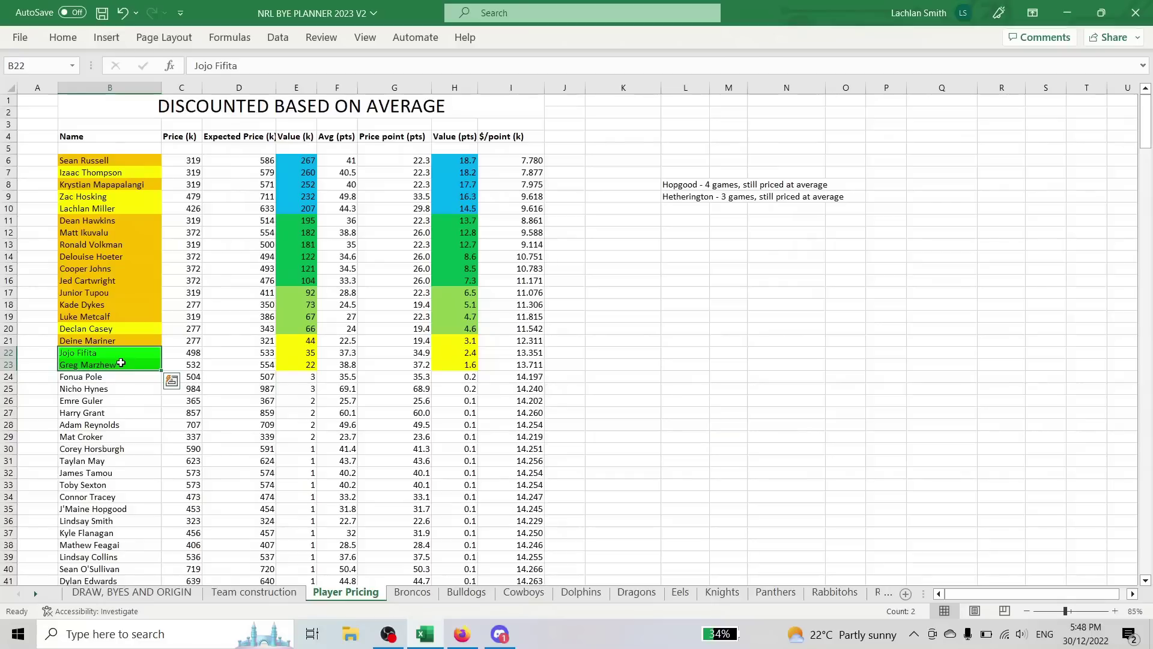
Step: Compare the row 23 player's average points with the price point, and check the value
click(121, 363)
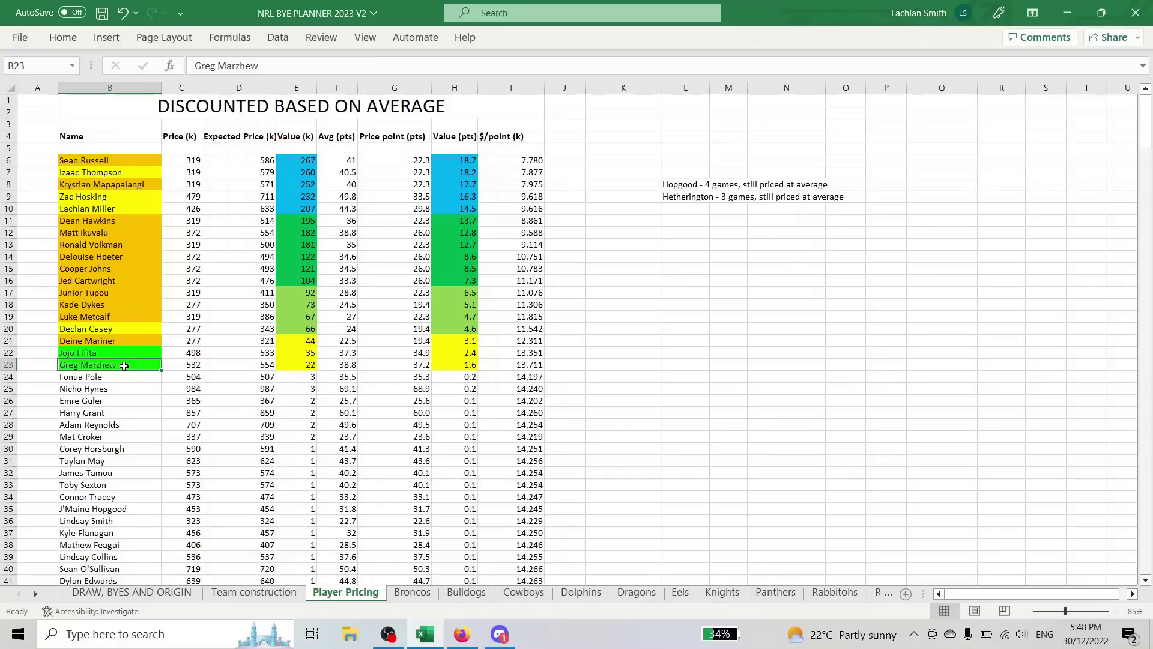
click(391, 364)
click(336, 368)
click(378, 365)
click(307, 367)
click(121, 362)
Step: Review the pricing of the uncoloured players from row 24 down, including the row 25 player's full entry and points value
click(301, 374)
drag(94, 375, 303, 533)
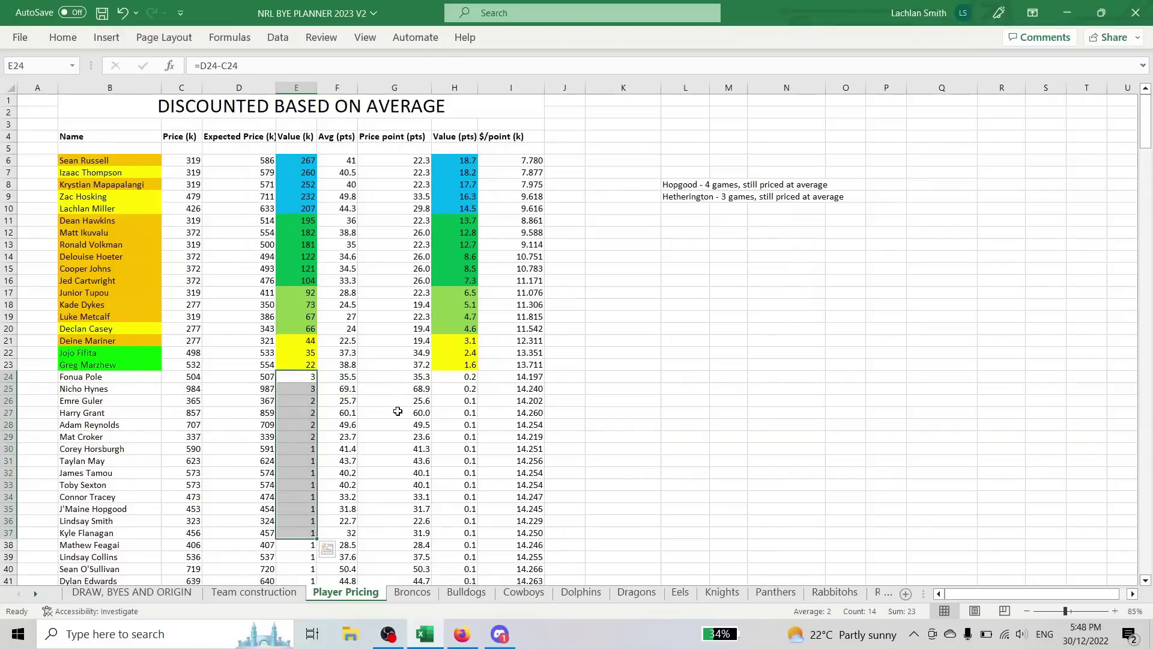
click(98, 389)
drag(98, 389, 527, 391)
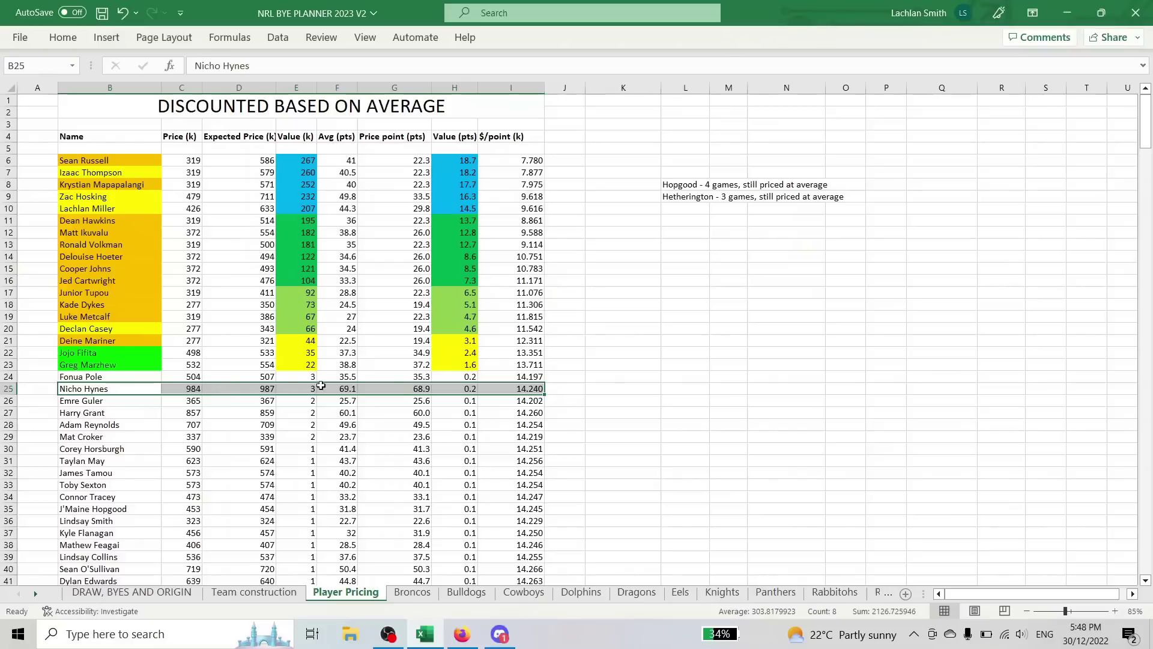
click(462, 389)
drag(1147, 144, 1148, 265)
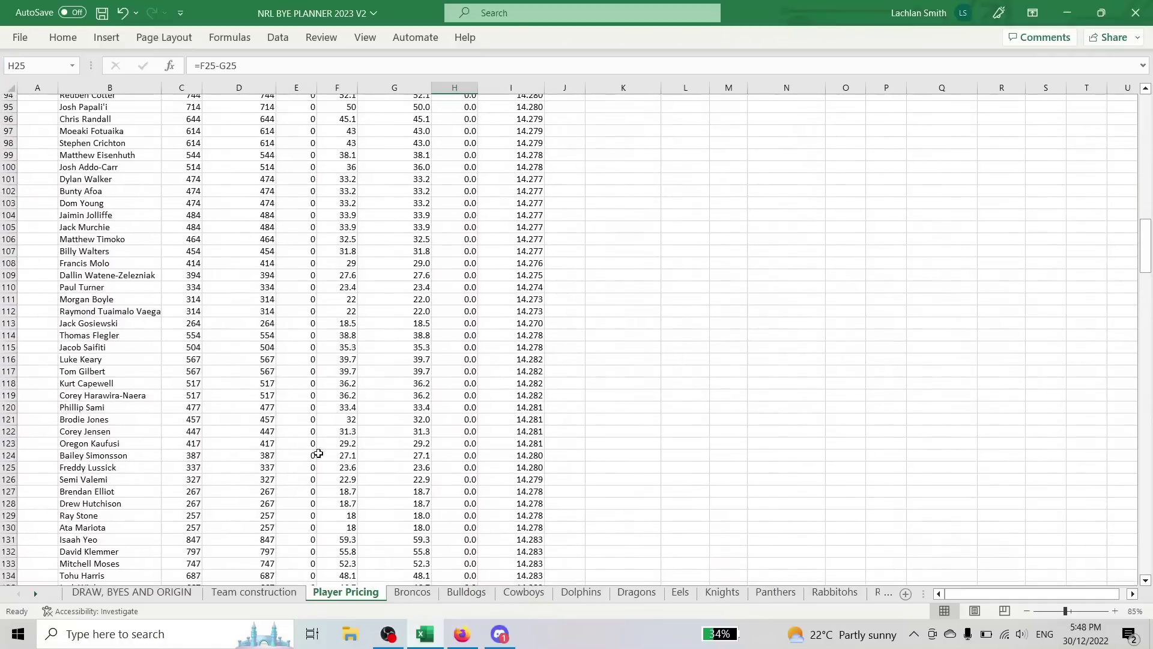
Step: Return to the start of the player list and read the Hopgood and Hetherington notes in L8 and L9
drag(1149, 232, 871, 227)
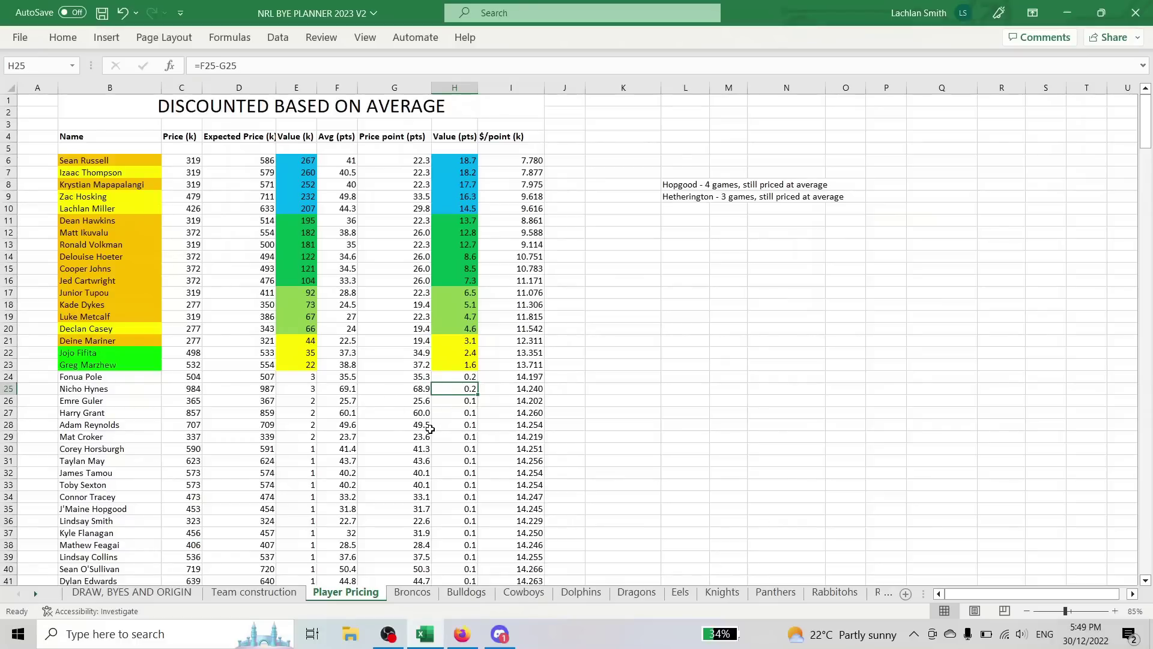
click(680, 186)
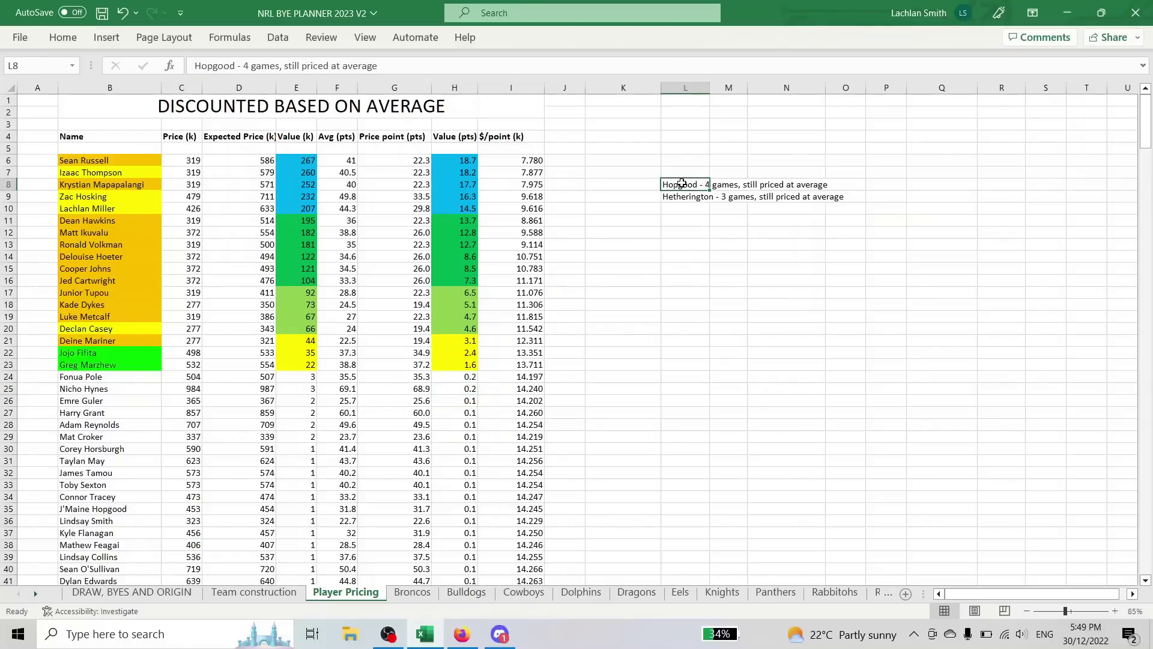
drag(679, 188, 678, 197)
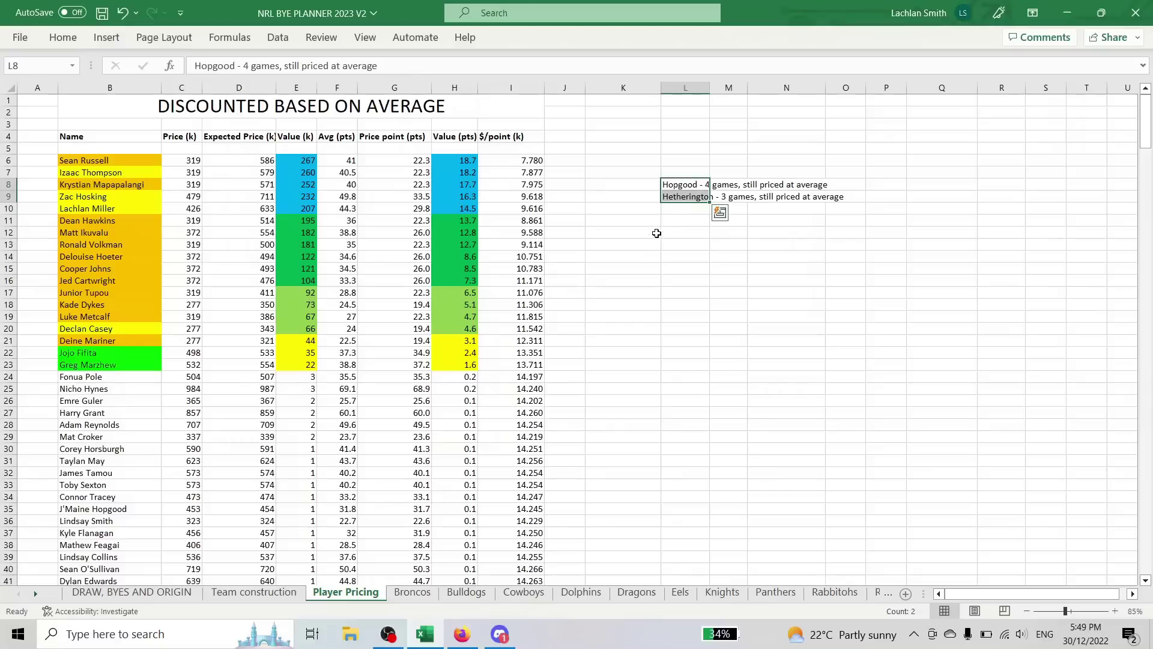
click(677, 187)
click(683, 172)
click(689, 196)
click(689, 187)
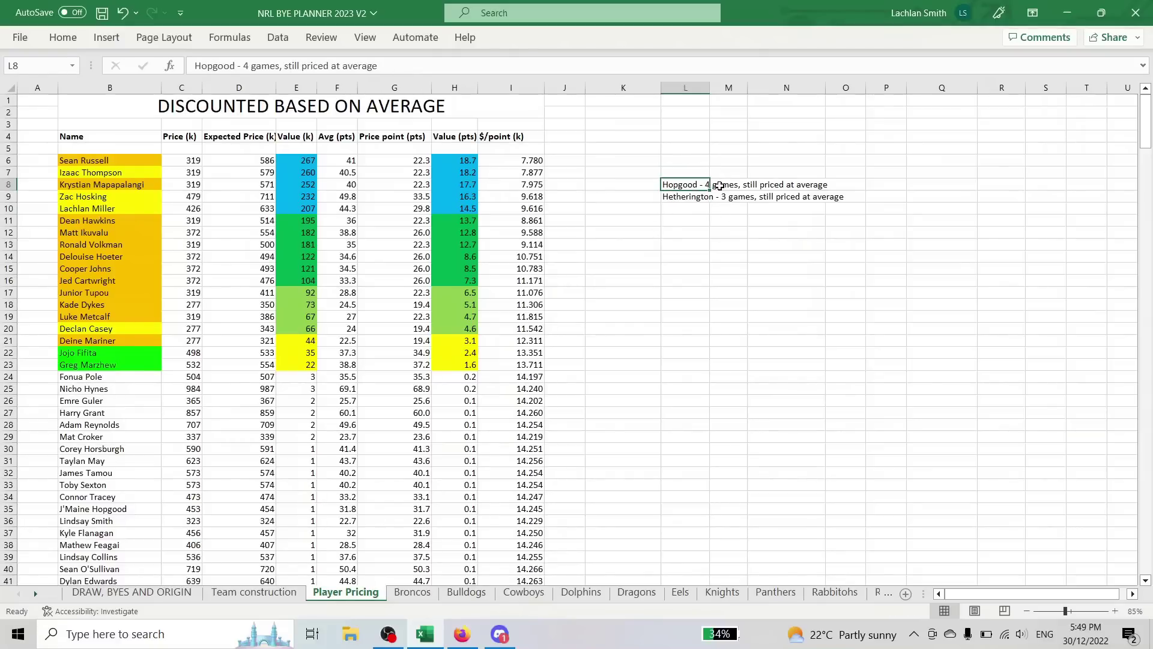
Step: Check the Hopgood note in L8 against that player's full pricing entry in row 35
click(718, 186)
click(704, 186)
click(701, 206)
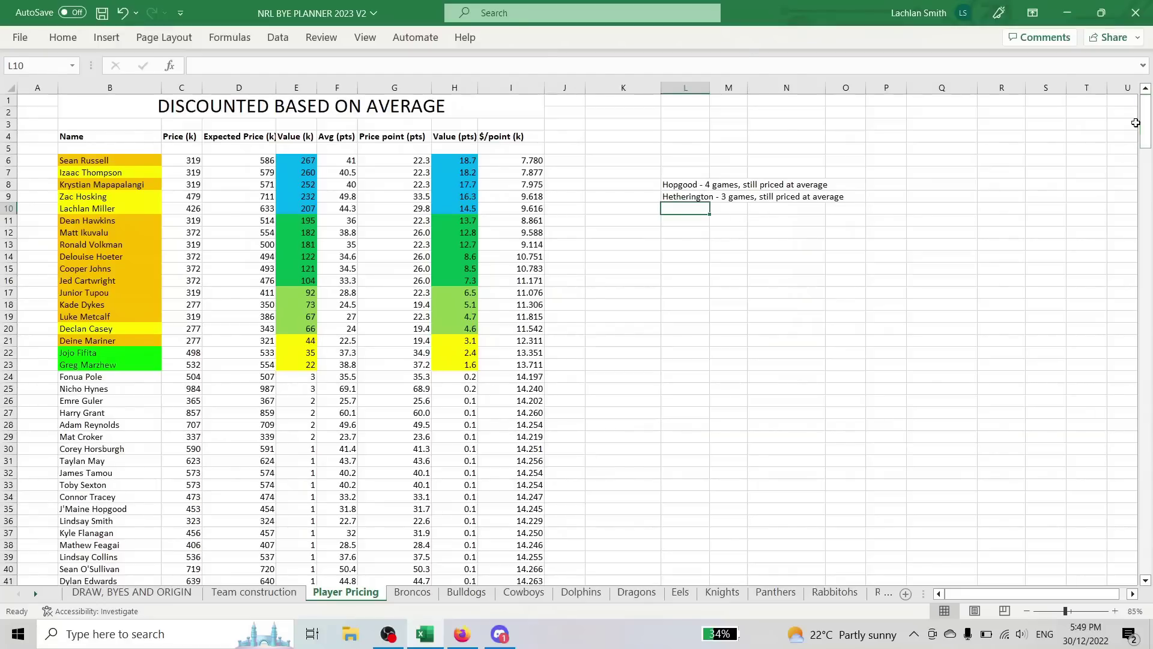
drag(118, 509, 554, 520)
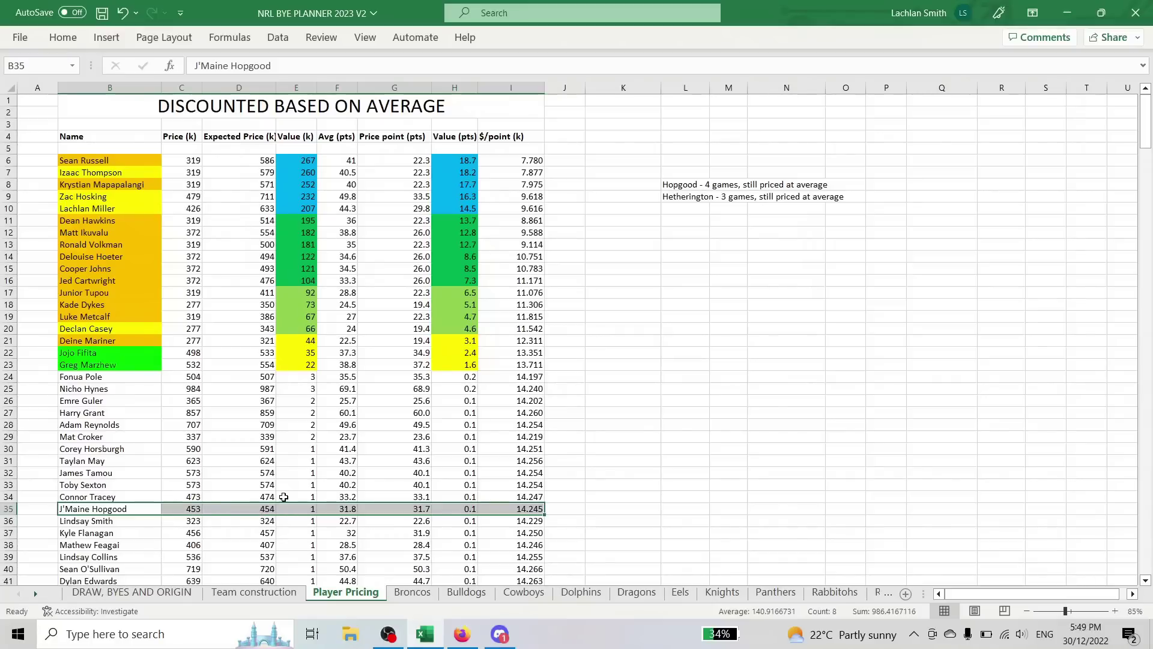
Step: Review the Hetherington note in L9 about the player's games and pricing
click(692, 198)
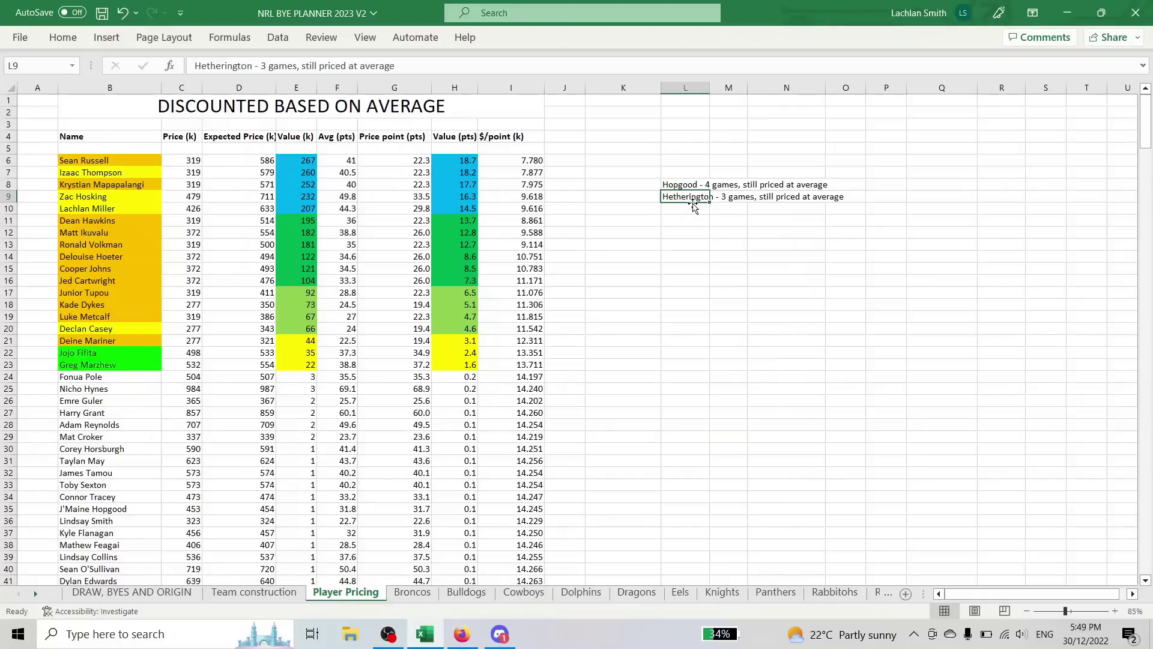
click(692, 213)
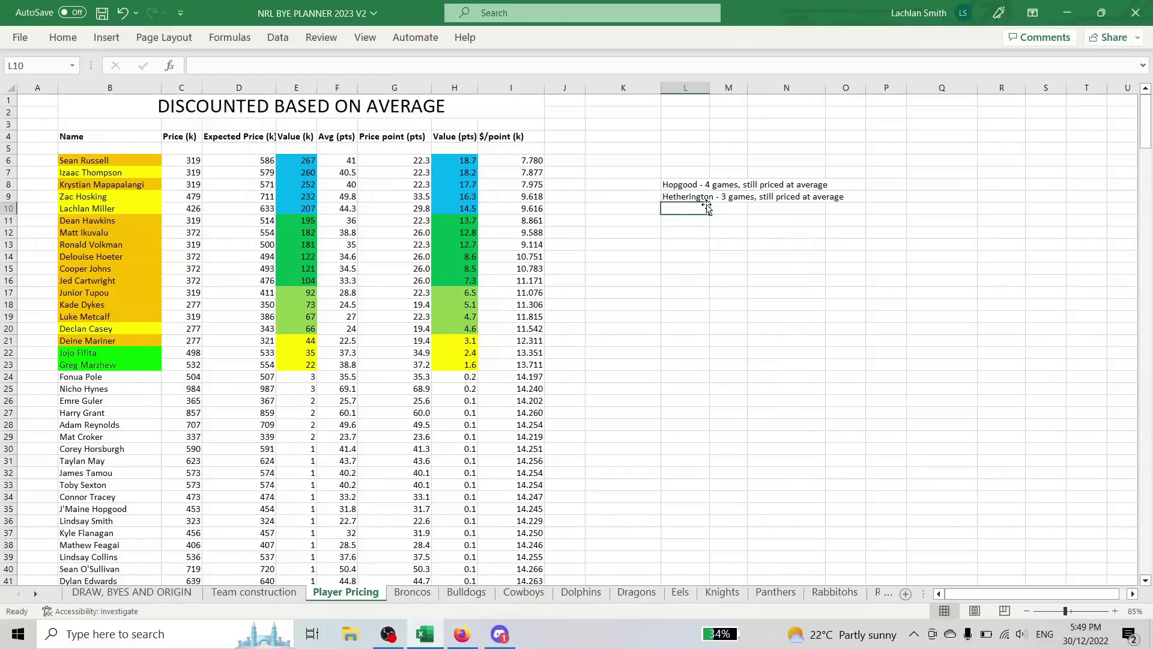
click(700, 198)
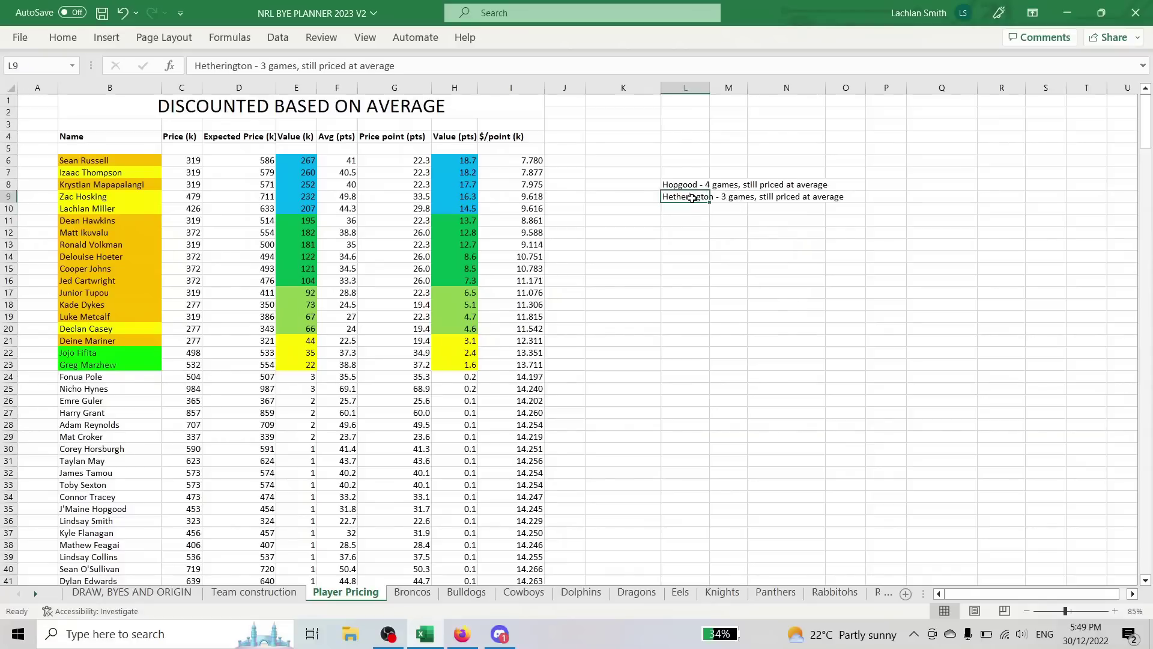
click(698, 207)
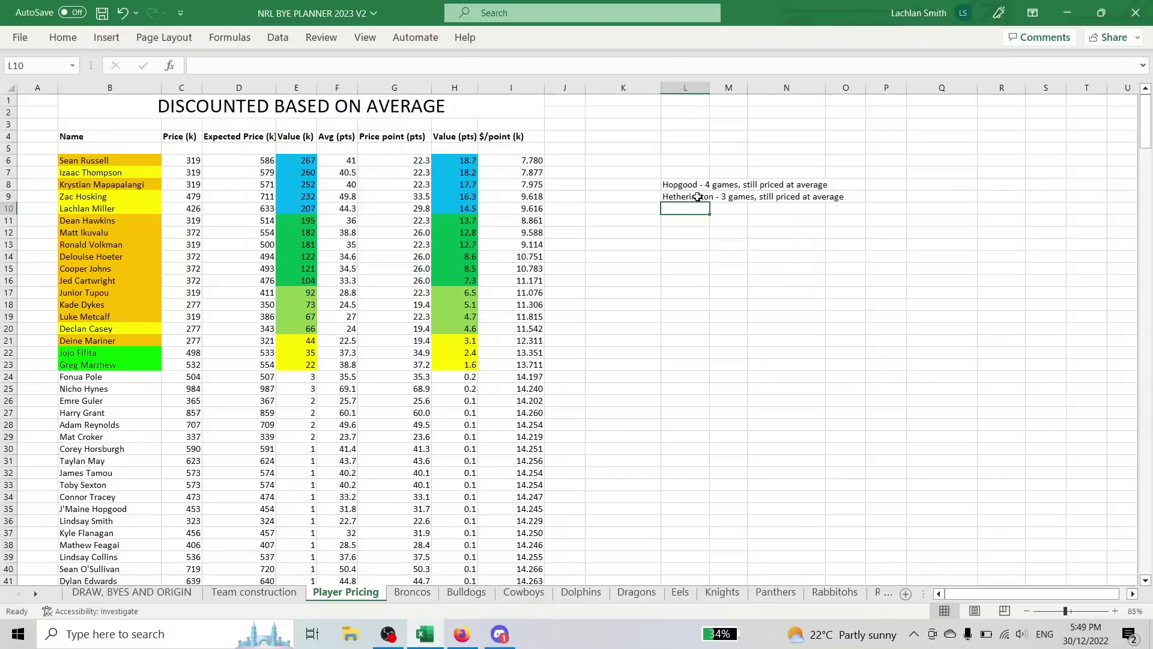
Step: Search the sheet for "hether" and compare that player's average points with the price point in row 192
click(691, 197)
key(ctrl+f)
text(hether)
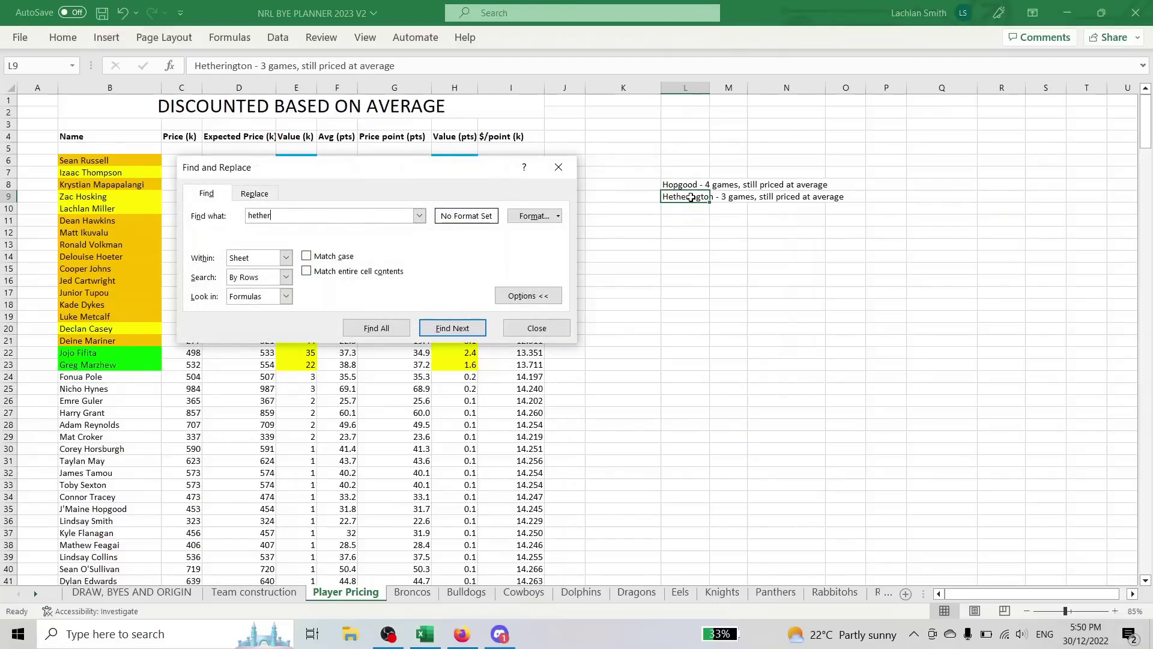
click(453, 328)
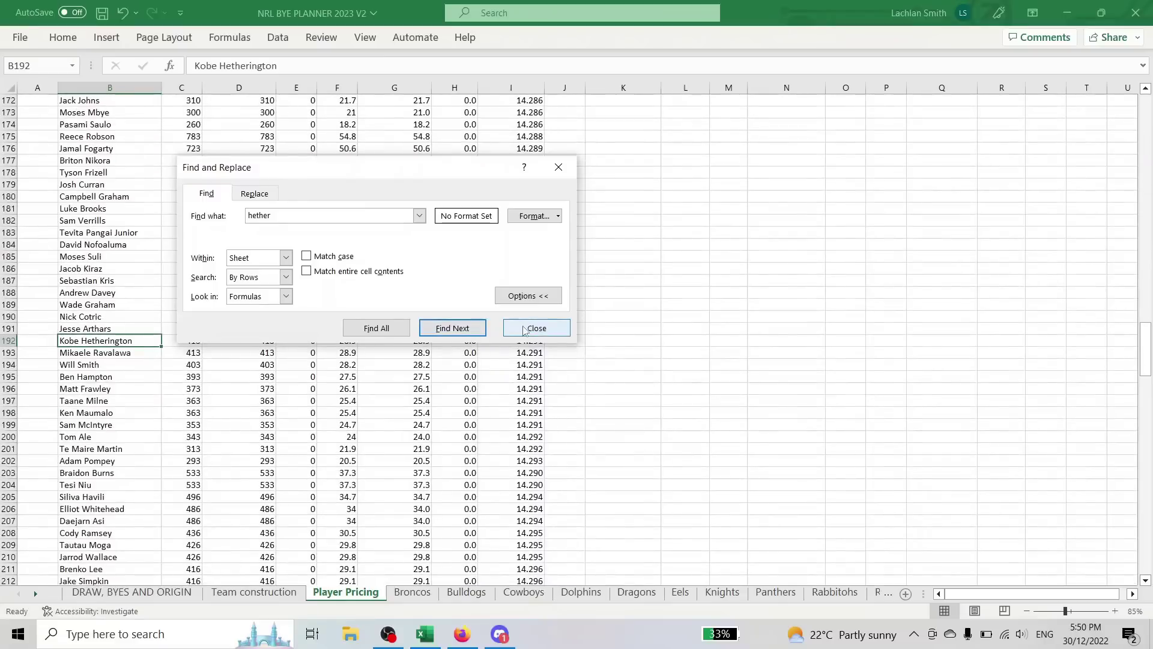
click(523, 328)
click(353, 341)
drag(353, 341, 403, 341)
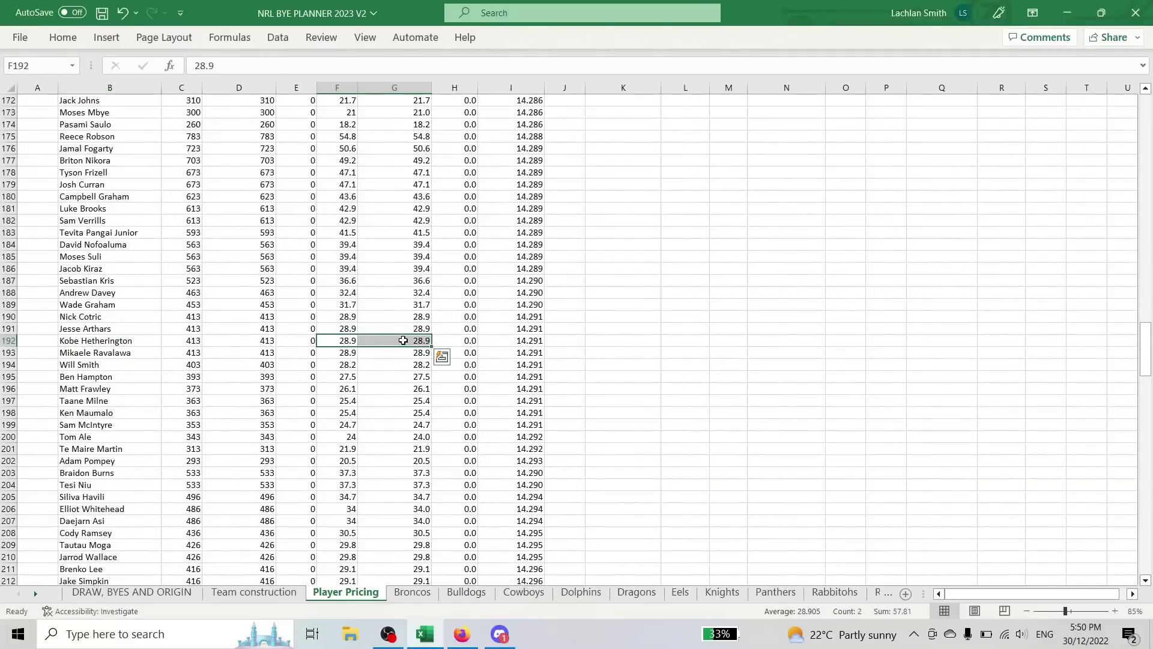
drag(1146, 351, 1145, 102)
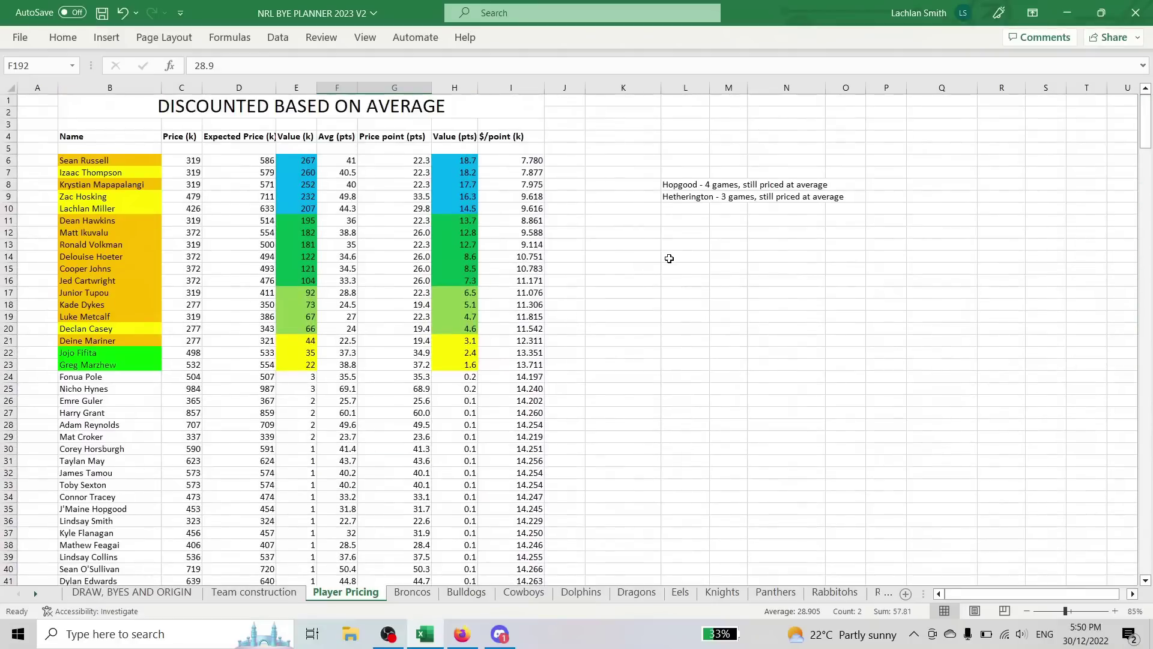
click(671, 258)
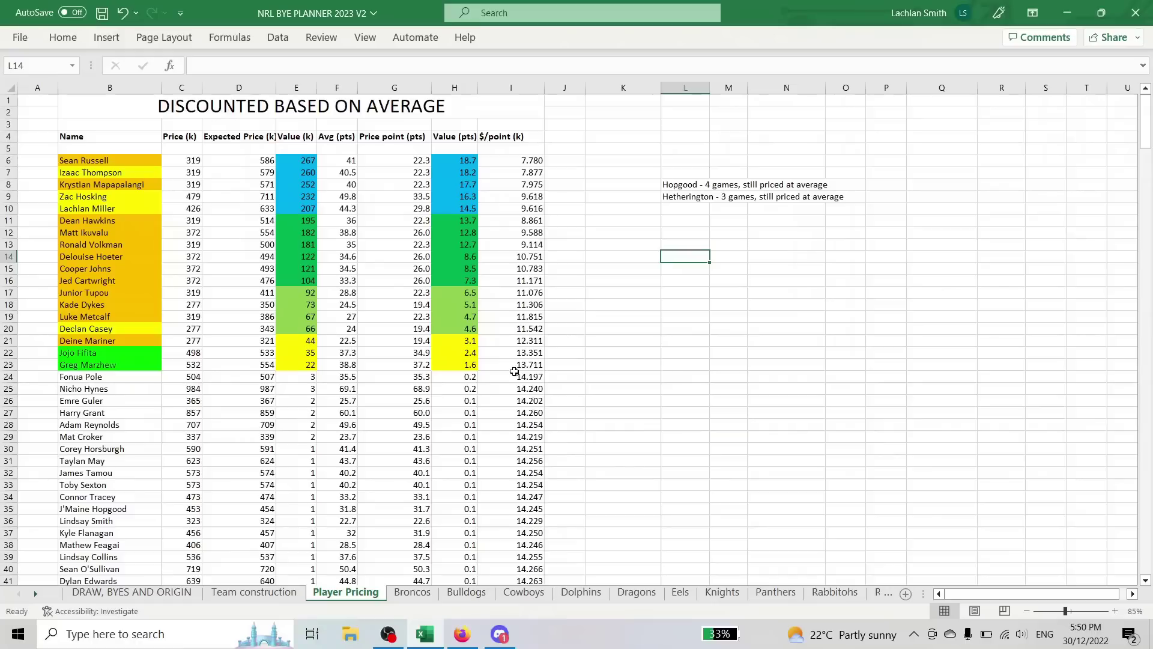
Step: Review the negatively valued players at the end of the list, checking the Value (k) cells in rows 352, 354 and 361
drag(1147, 126, 1148, 563)
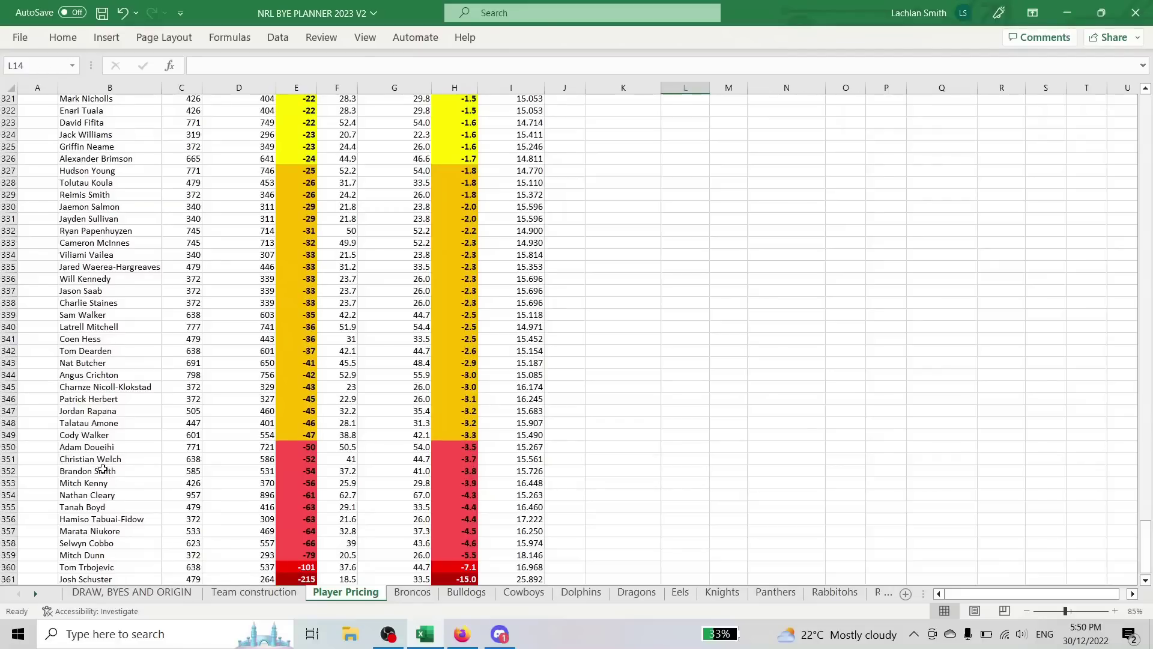
click(291, 474)
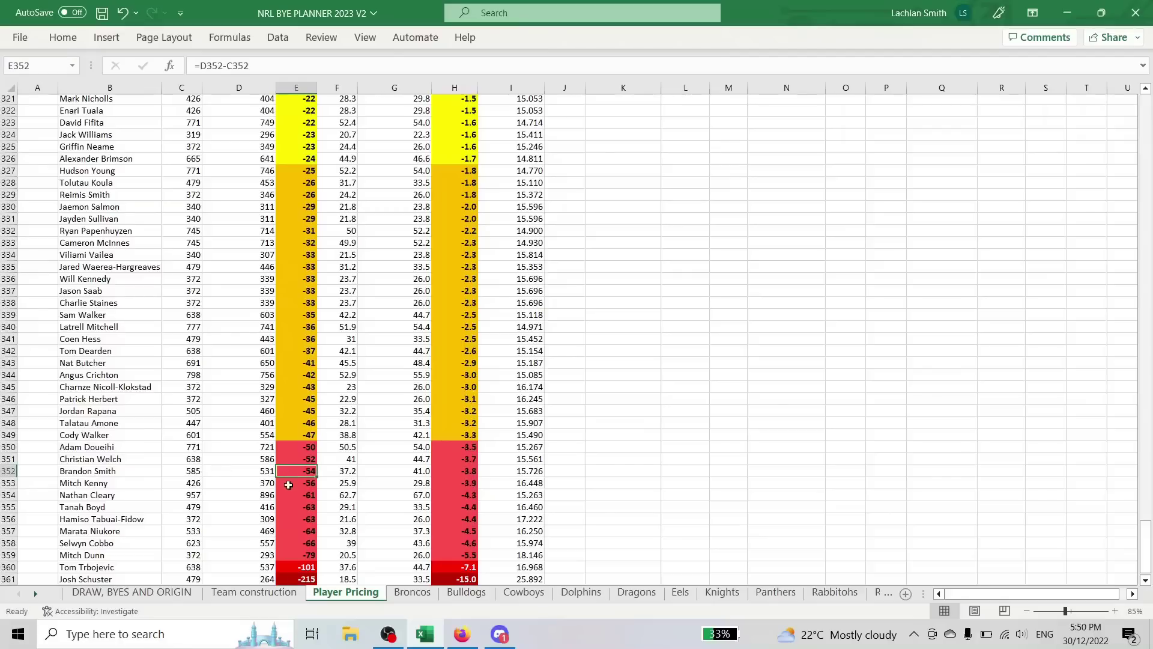
click(299, 496)
click(309, 577)
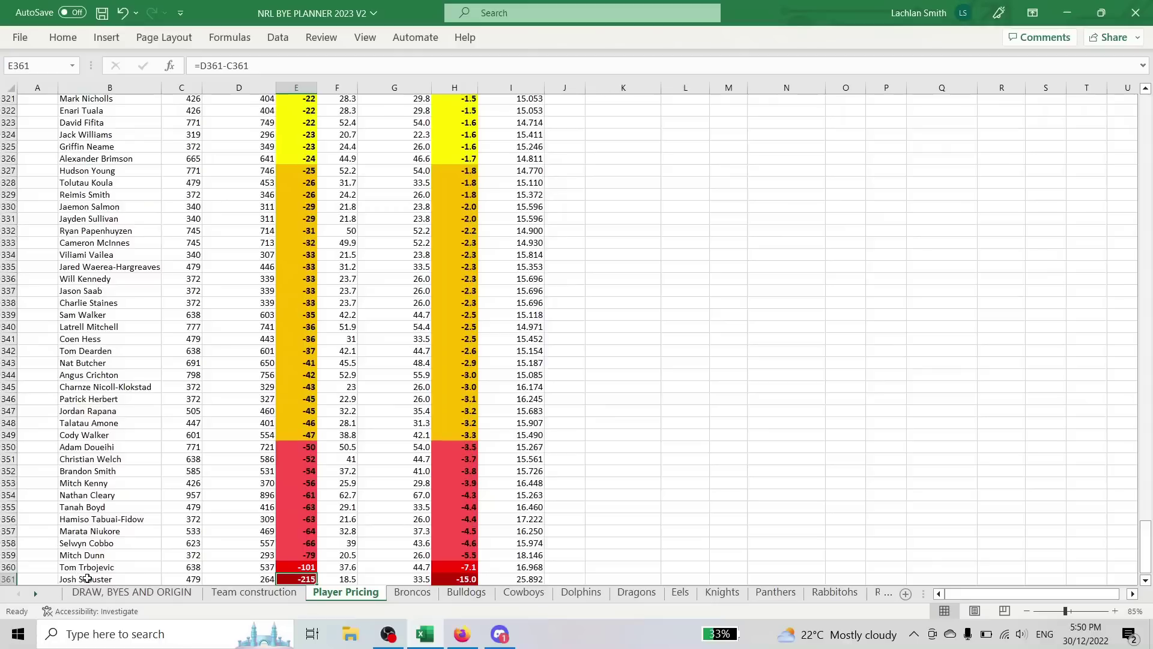
Step: Review the row 361 player's full pricing entry and check the expected price formula in D361
click(87, 578)
click(49, 580)
drag(72, 577, 488, 545)
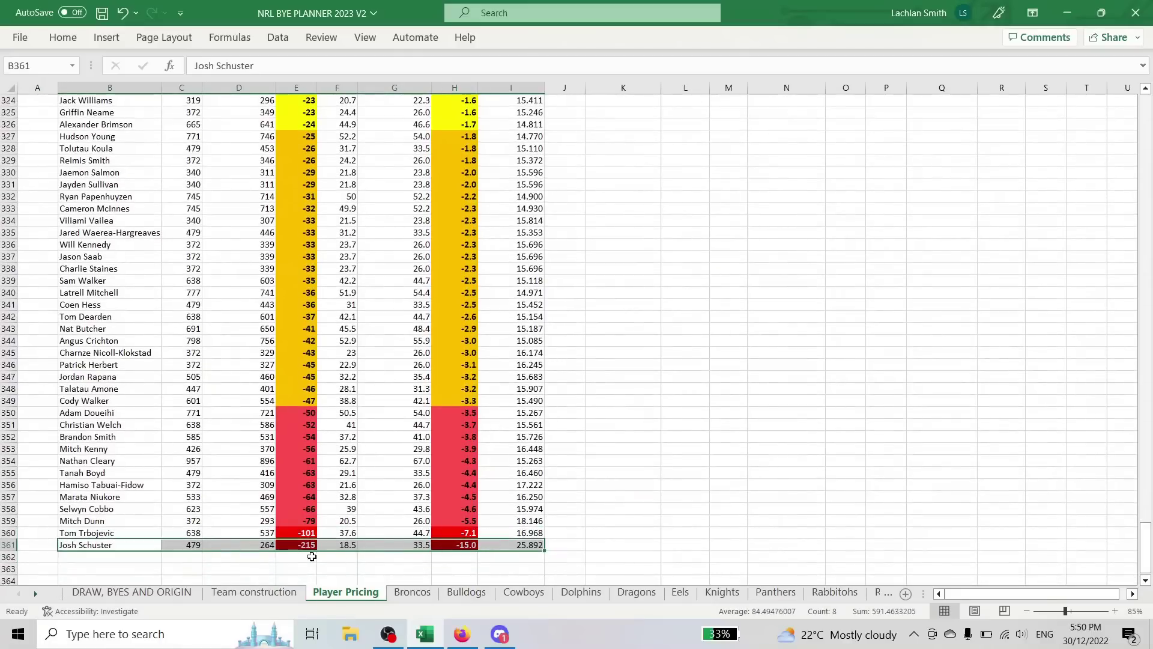
click(265, 545)
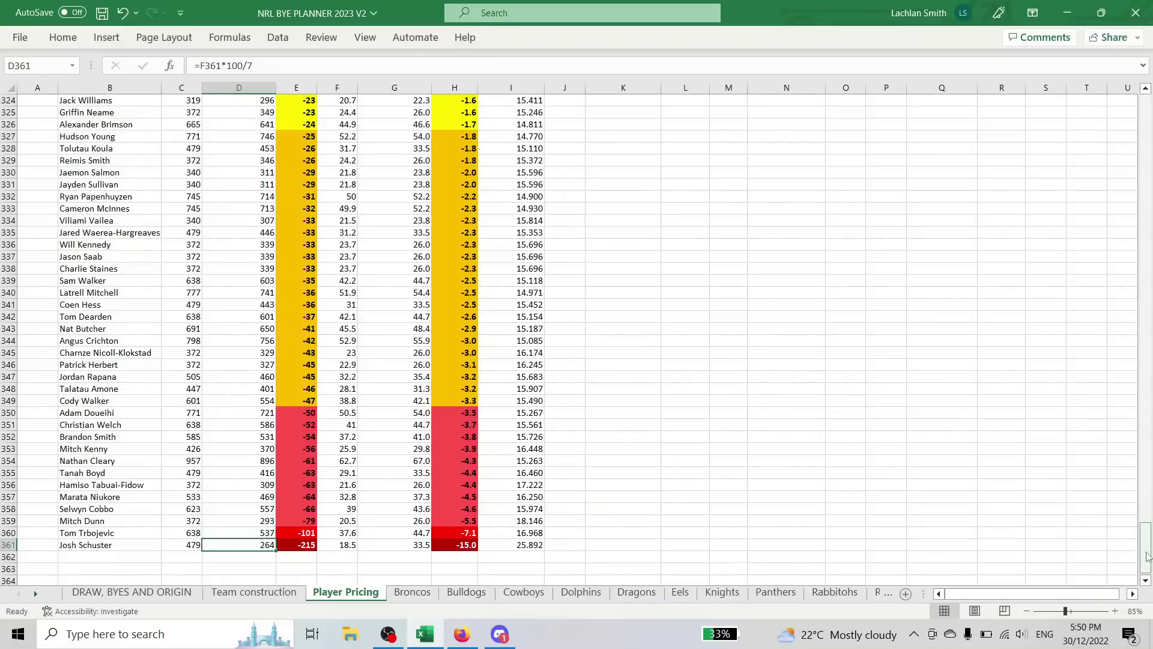
Step: Switch to the NRL Fantasy team page in Firefox and review the selected squad, reserves bench and remaining salary
click(462, 634)
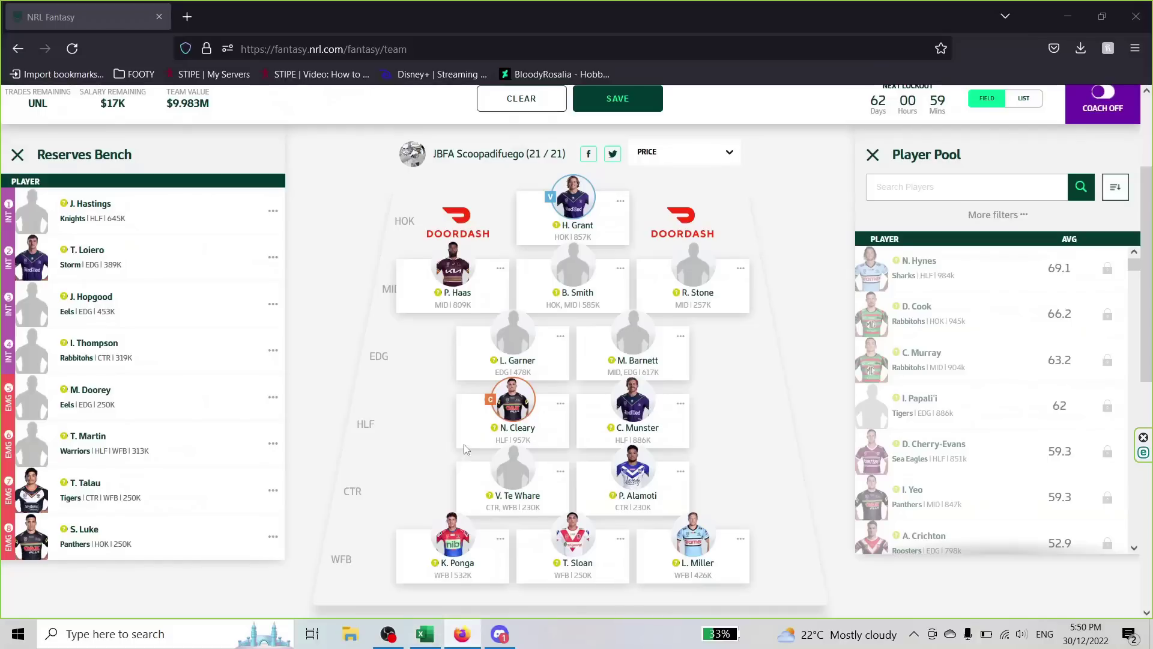
scroll(423, 430, up, 3)
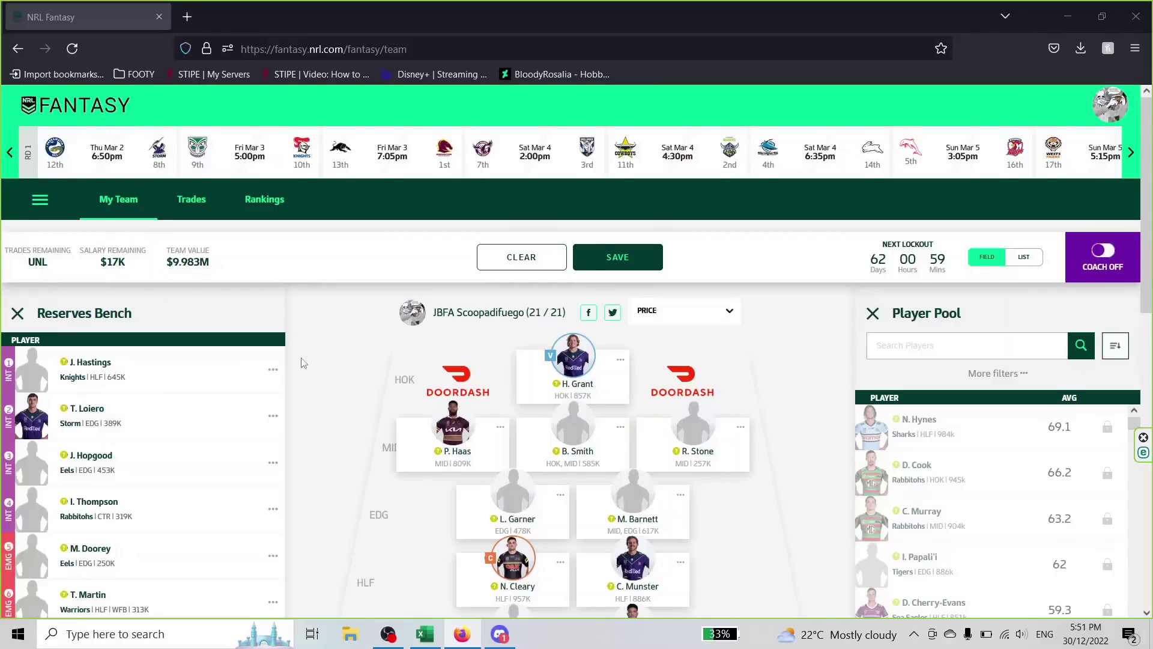
scroll(278, 390, down, 4)
scroll(278, 391, up, 2)
scroll(279, 391, up, 3)
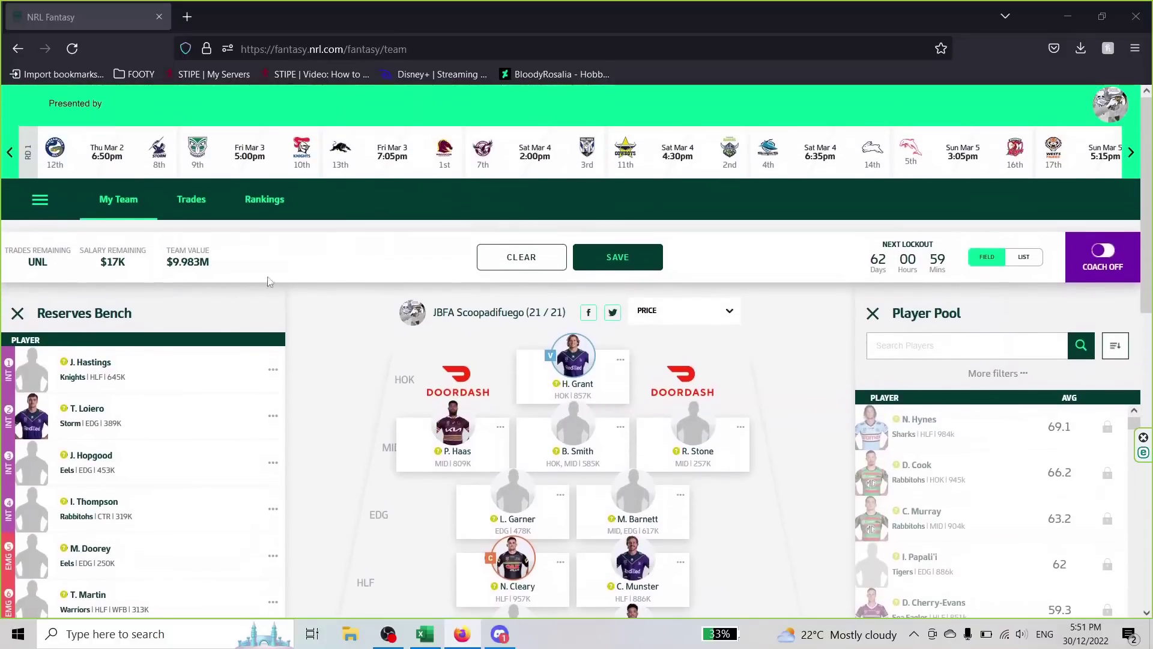
scroll(273, 387, down, 4)
Step: View the player card of Tyrell Sloan in the WFB line, checking the price and average points, and close it
click(593, 556)
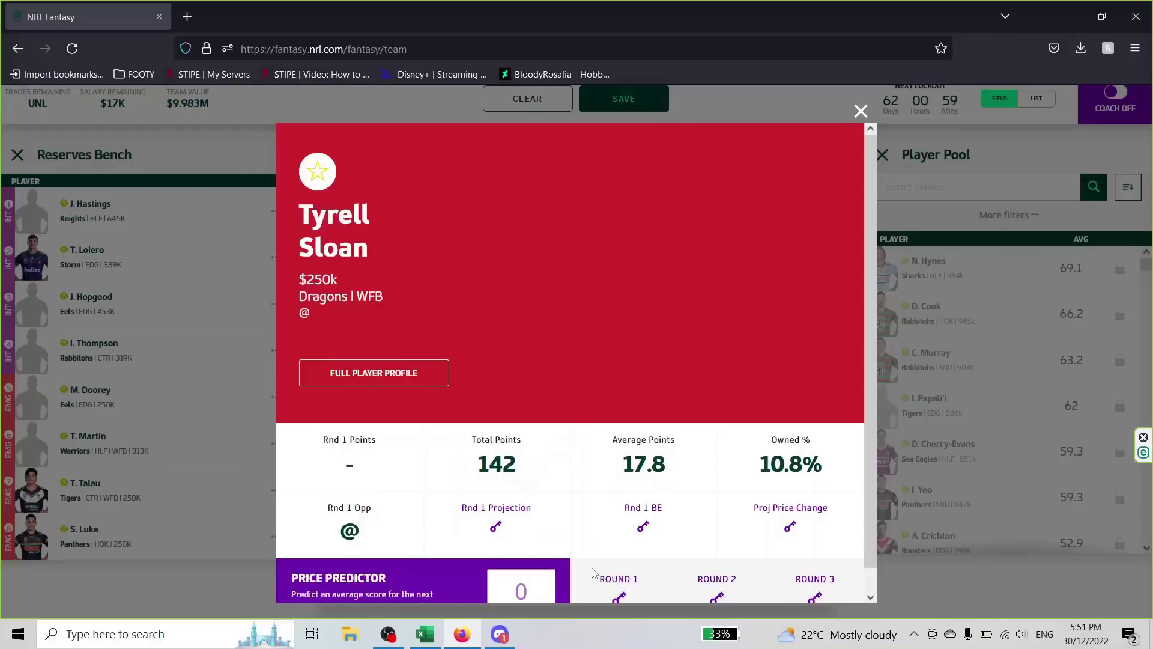
click(862, 123)
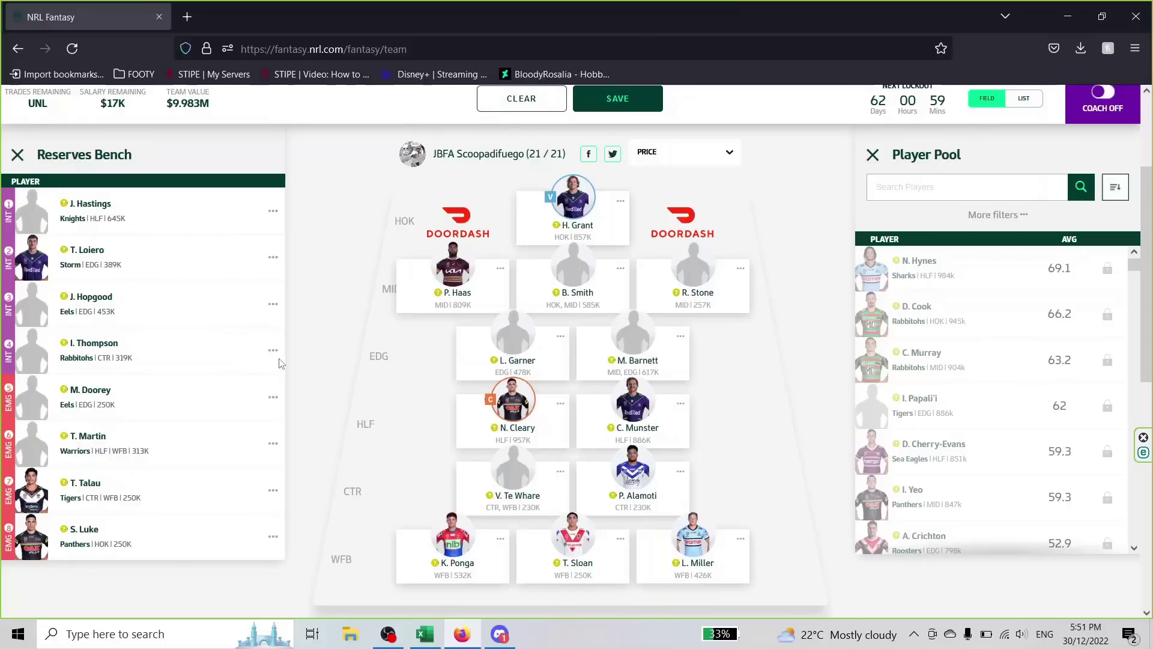
click(622, 545)
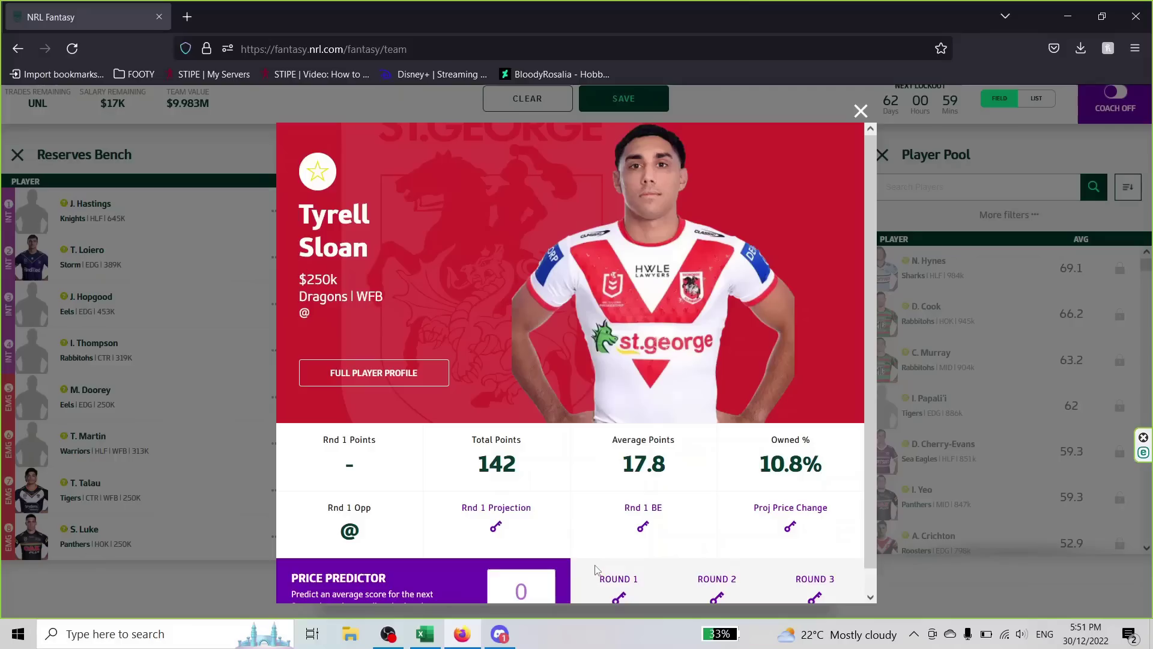
click(861, 112)
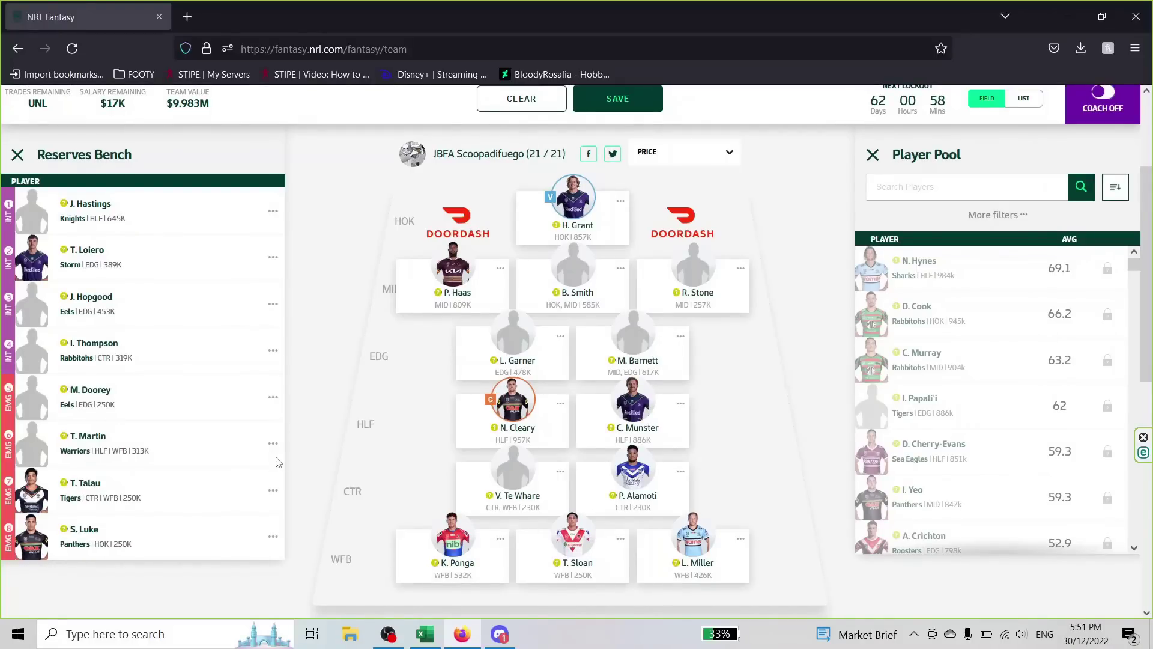
Step: Review the round 1 fixtures together with the field line-up and reserves bench of the fantasy team
scroll(509, 493, up, 1)
scroll(577, 547, down, 1)
scroll(100, 453, up, 3)
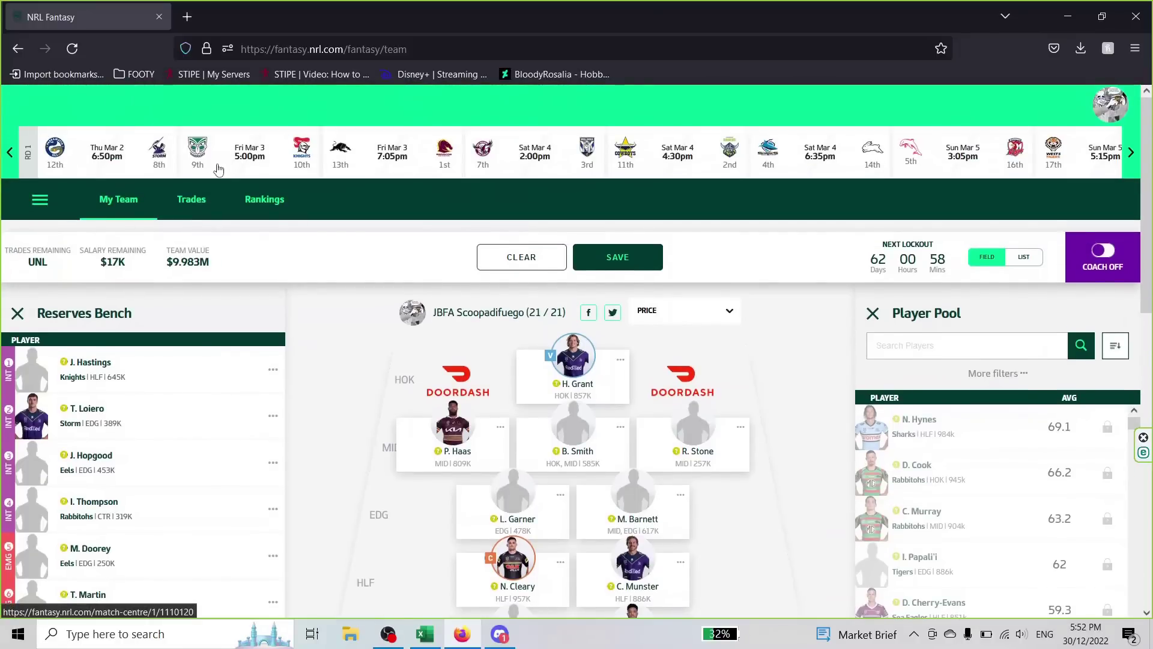
scroll(133, 393, down, 3)
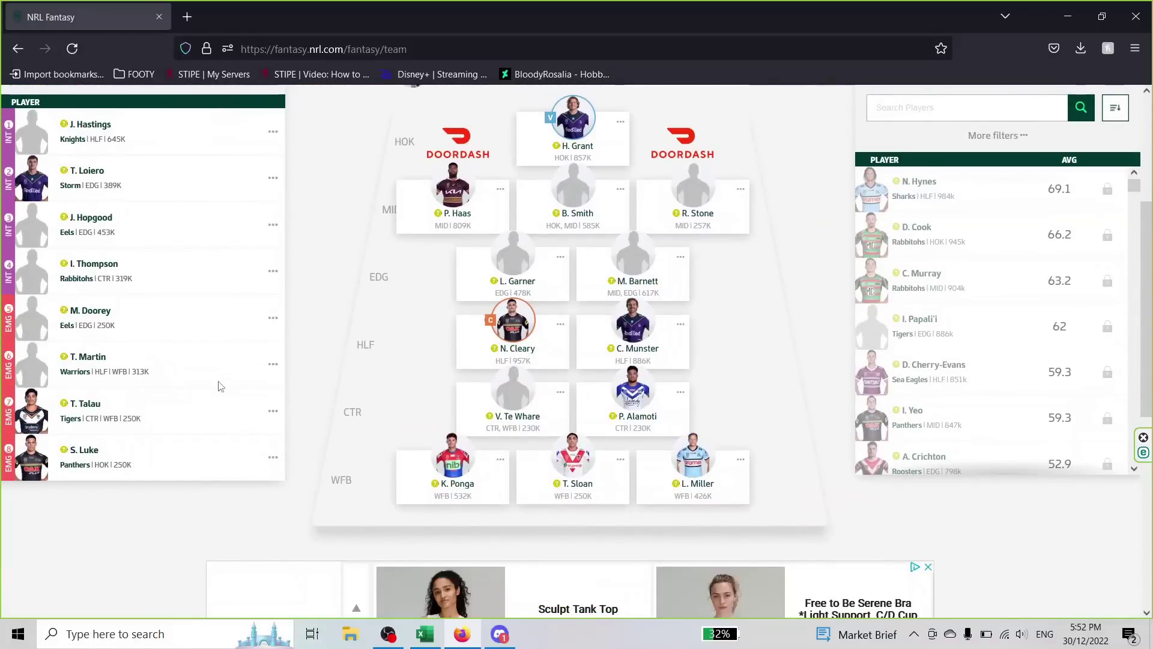
scroll(216, 385, up, 3)
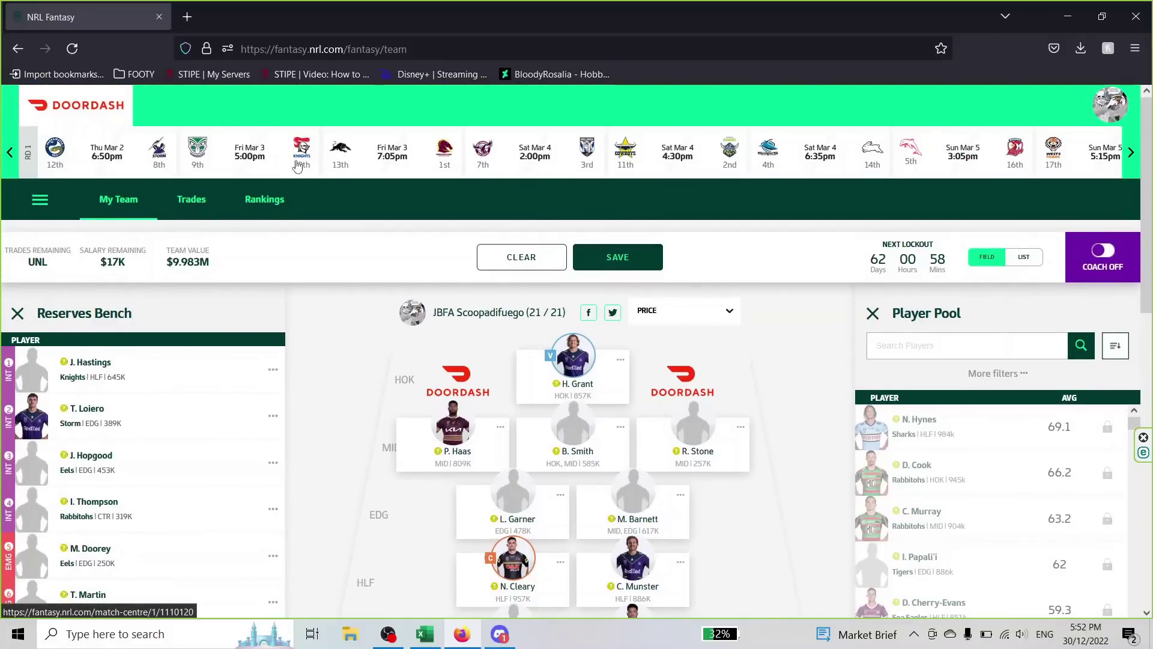
scroll(298, 166, down, 4)
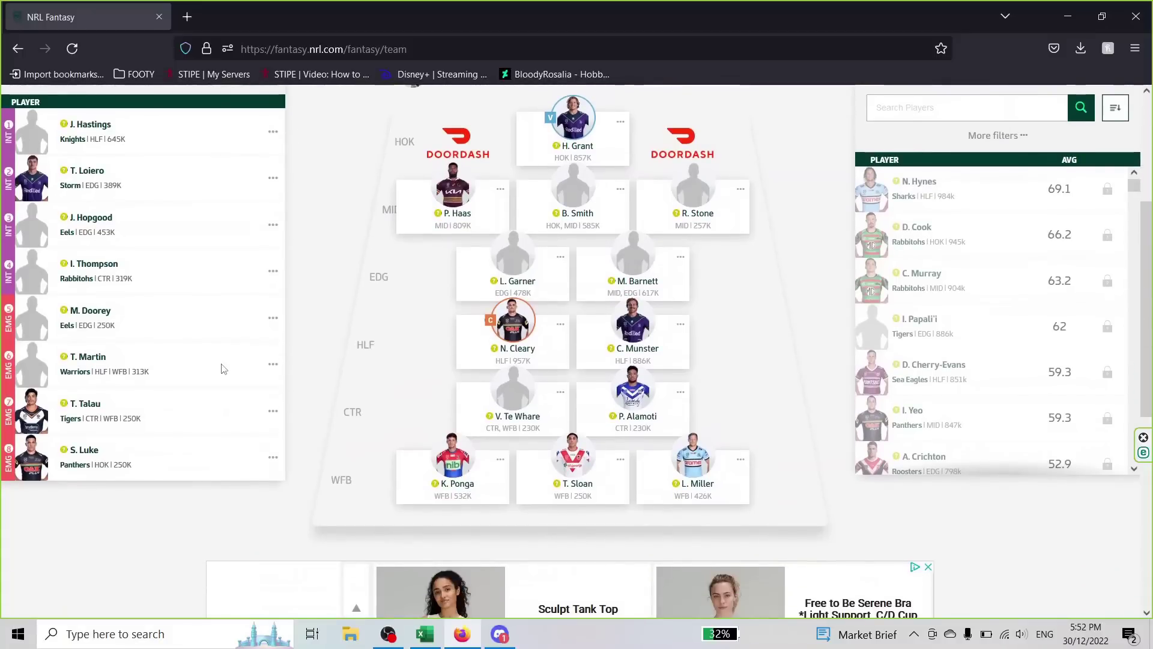